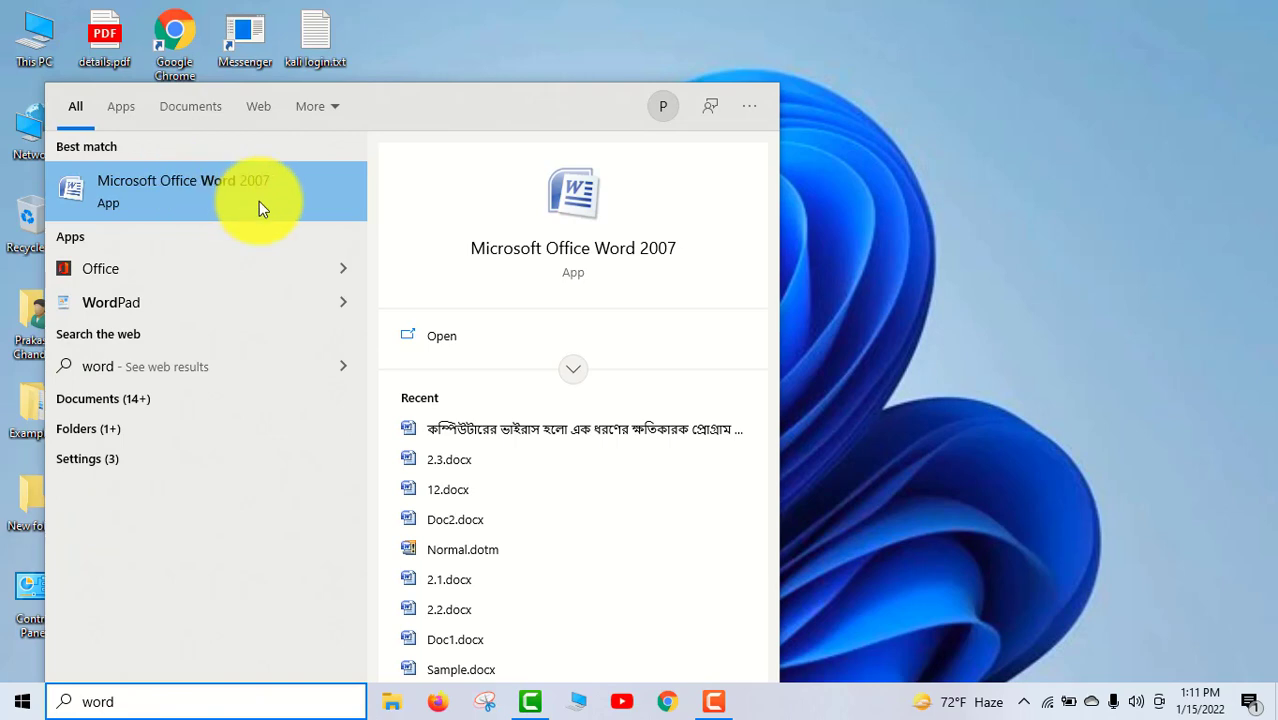
Step: Launch Microsoft Office Word 2007 and open the Bengali document about computer viruses from the Documents folder
{"action": "left_click", "coordinate": [259, 201]}
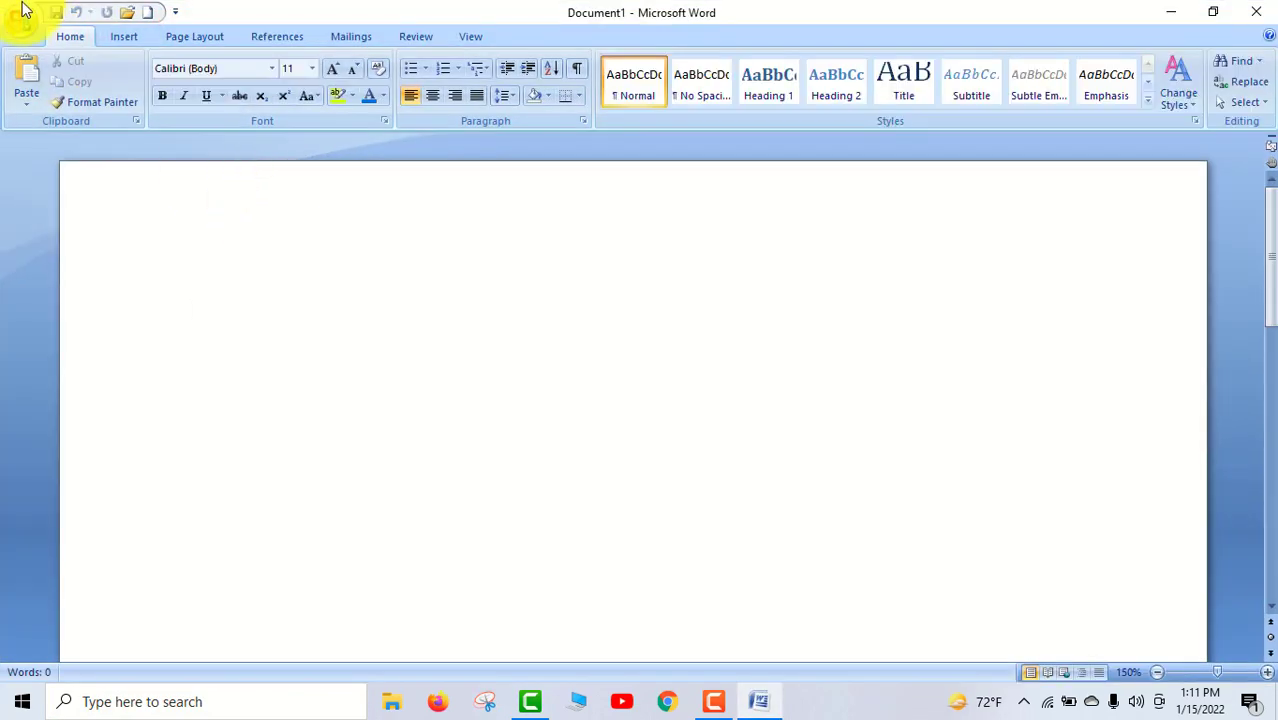
{"action": "left_click", "coordinate": [21, 28]}
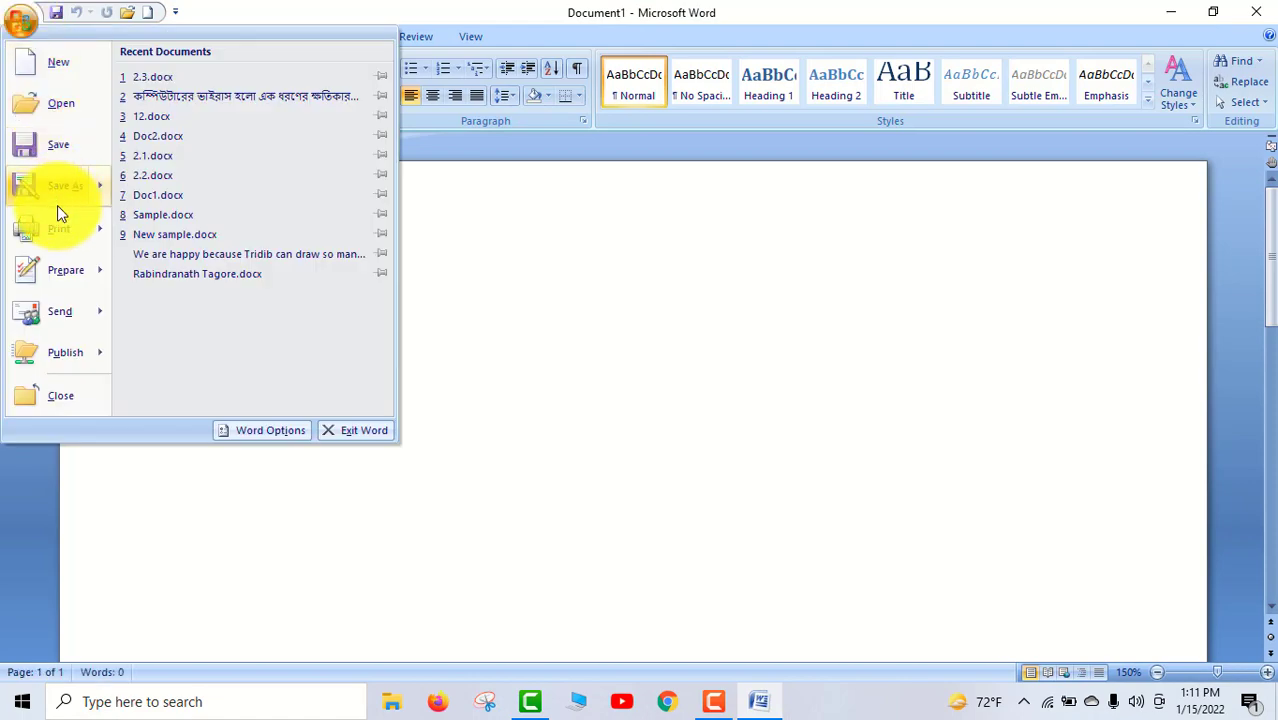
{"action": "left_click", "coordinate": [70, 117]}
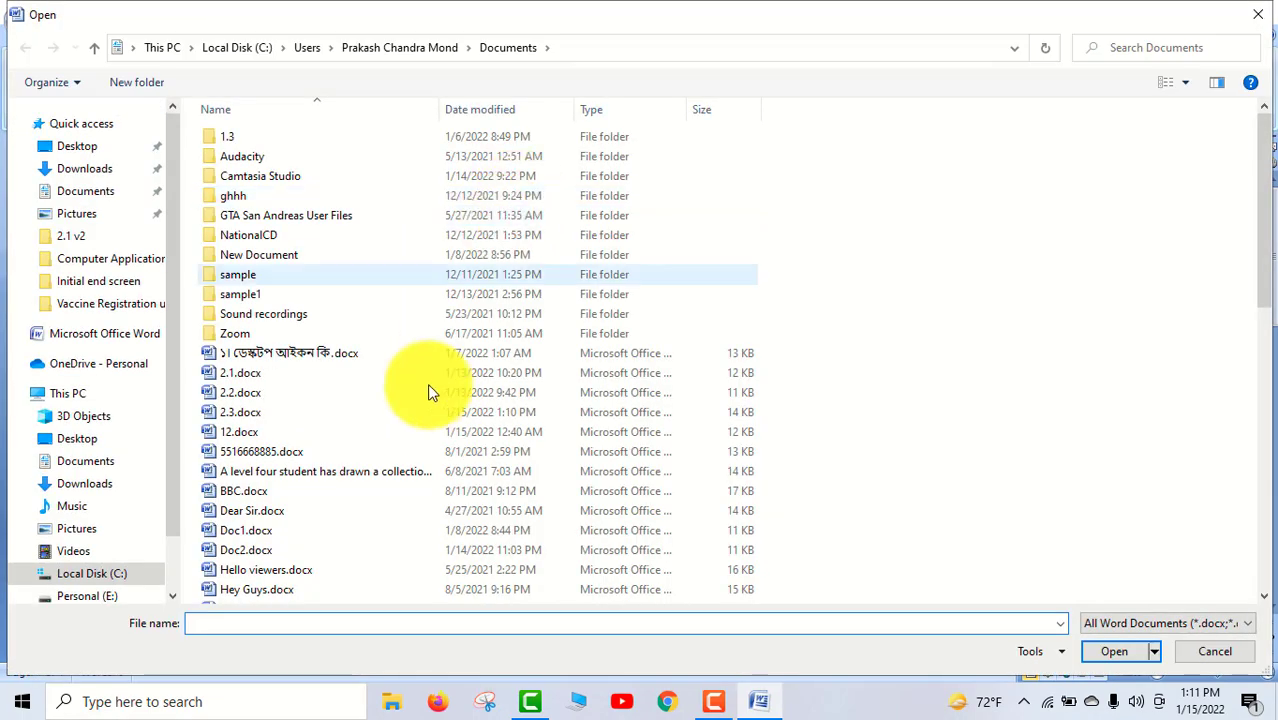
{"action": "left_click_drag", "start_coordinate": [1262, 246], "coordinate": [1262, 470]}
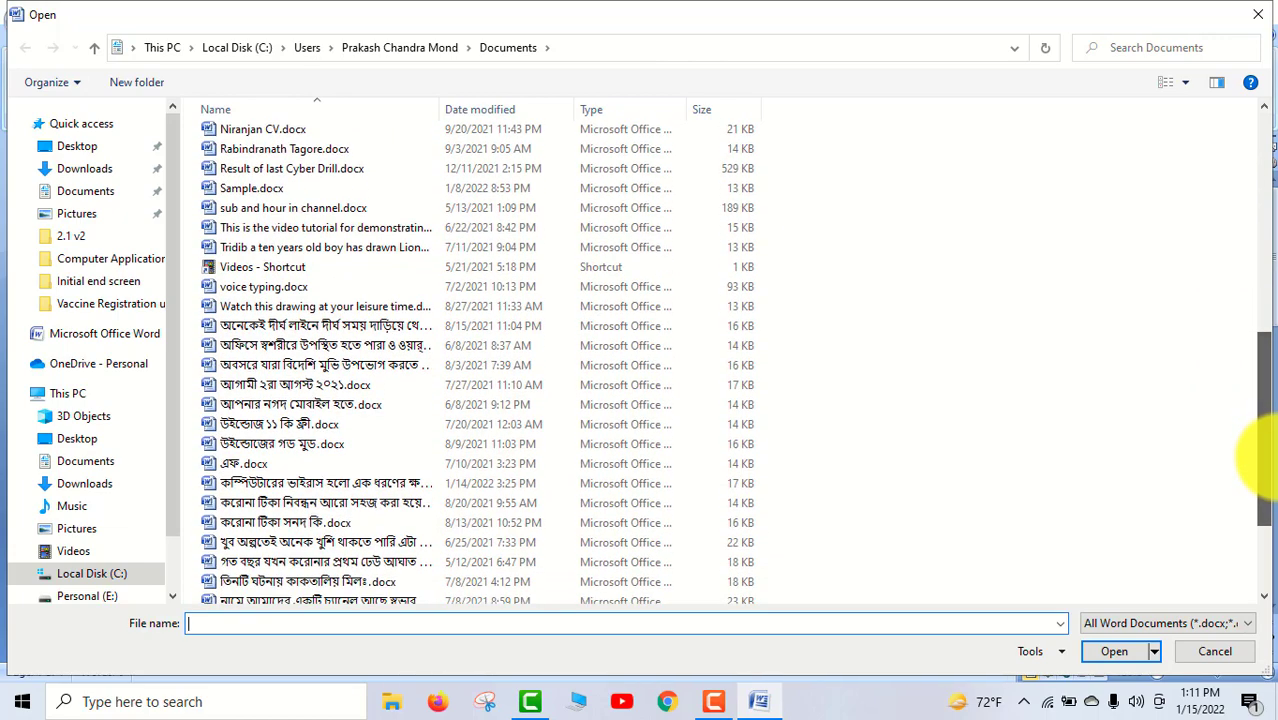
{"action": "left_click", "coordinate": [111, 193]}
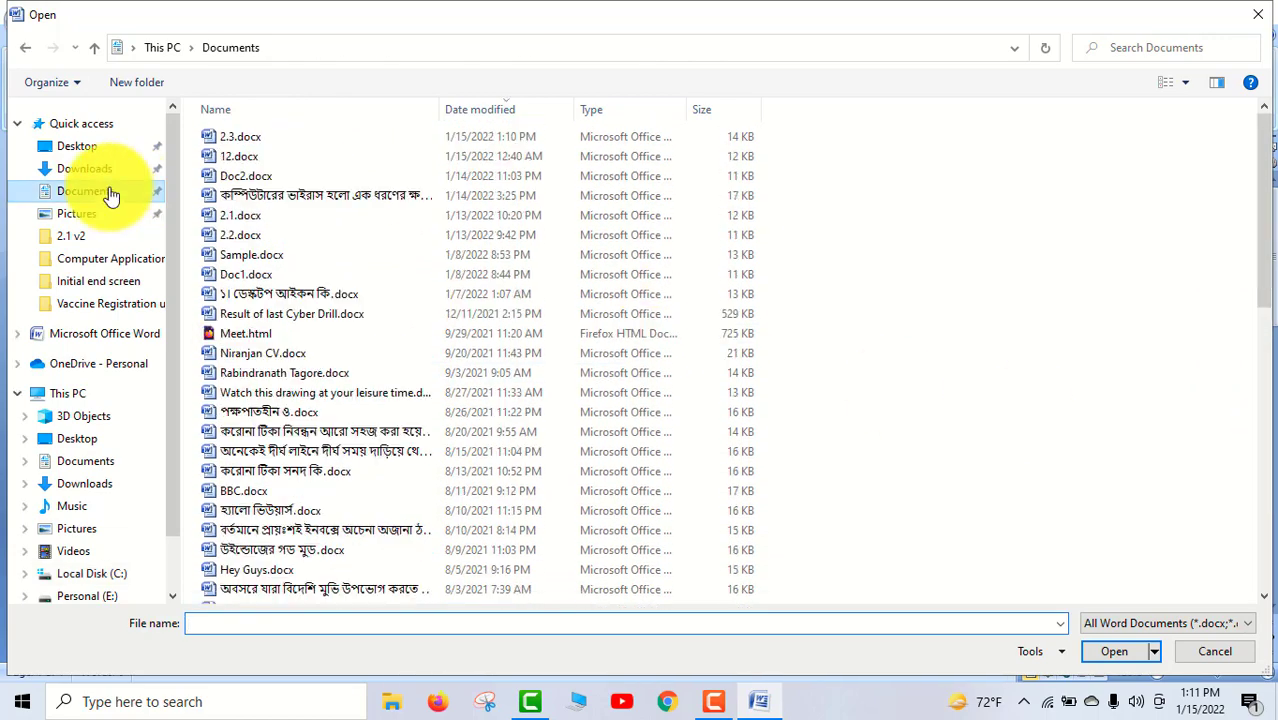
{"action": "left_click", "coordinate": [406, 198]}
{"action": "double_click", "coordinate": [406, 198]}
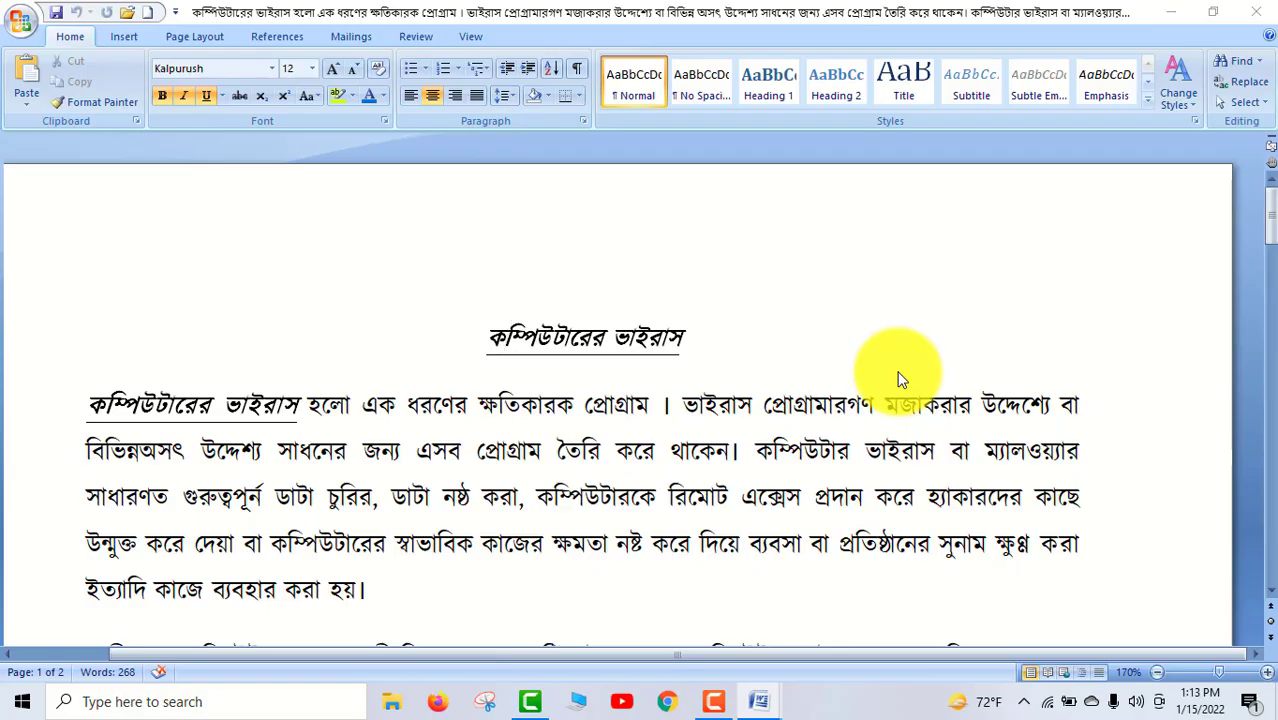
Step: Set the left page margin to 0.5" in the custom margin settings
{"action": "left_click", "coordinate": [194, 36]}
{"action": "left_click", "coordinate": [140, 95]}
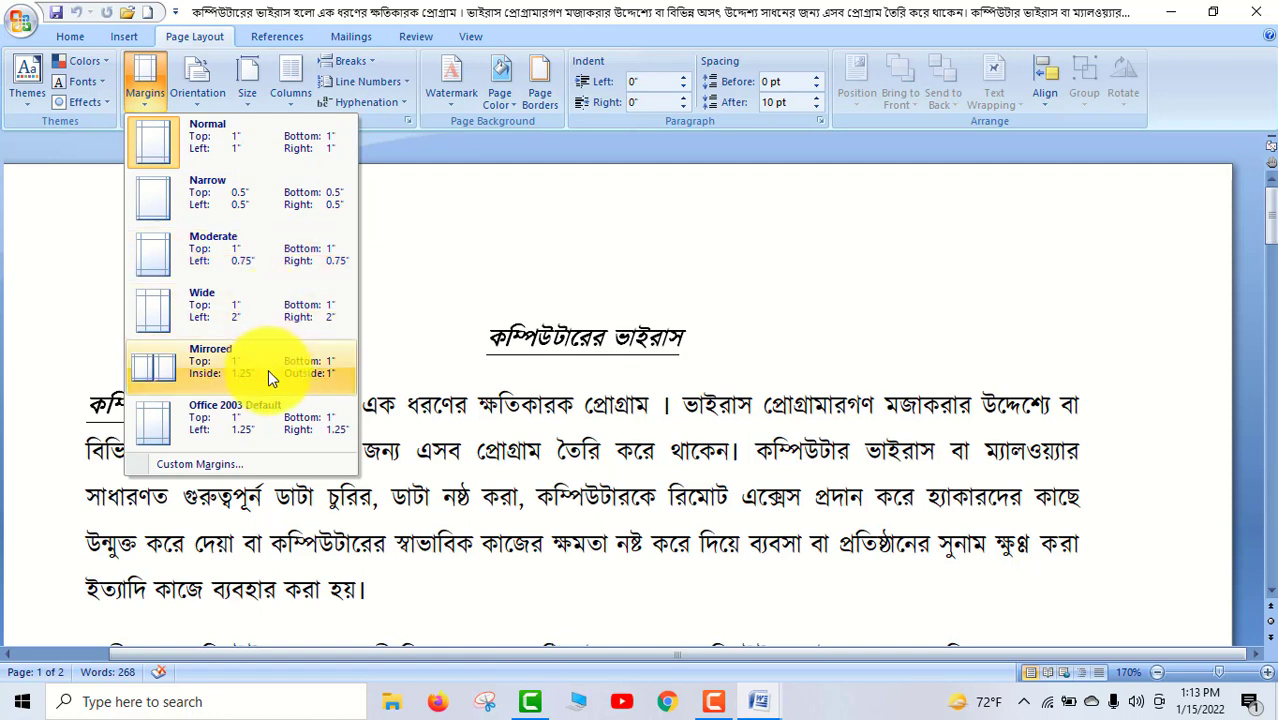
{"action": "left_click", "coordinate": [220, 466]}
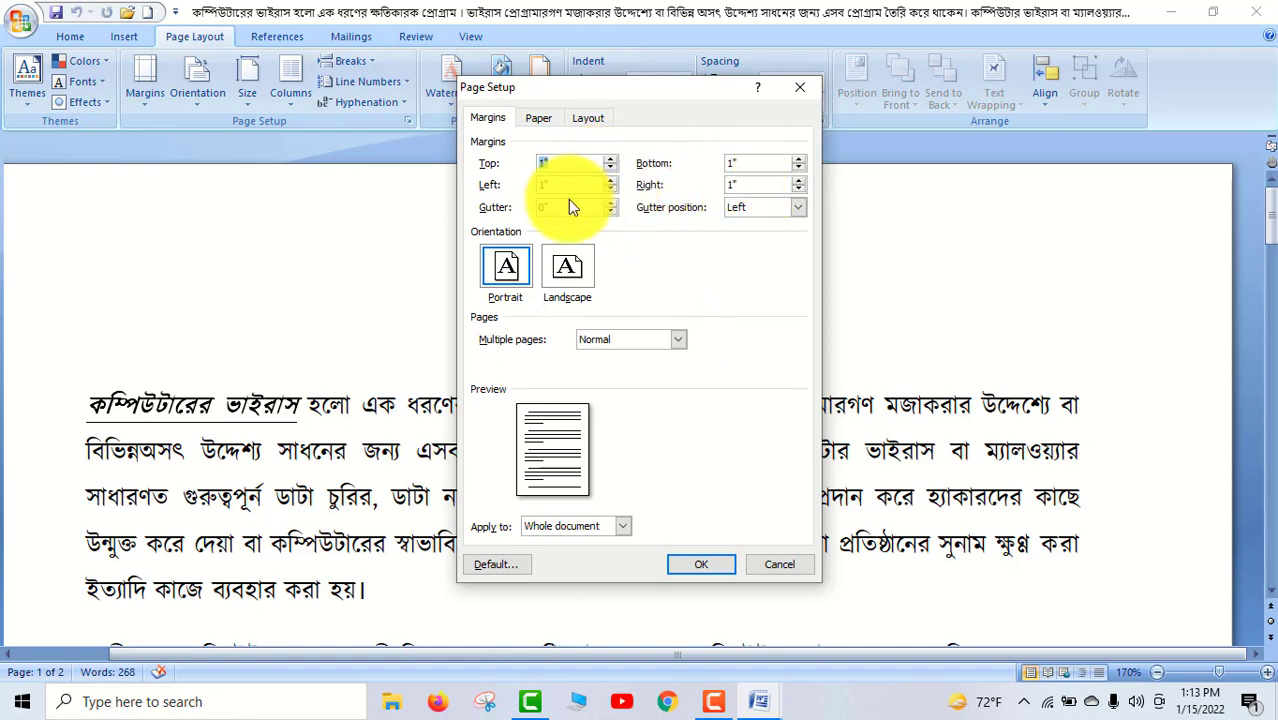
{"action": "left_click", "coordinate": [610, 190]}
{"action": "left_click", "coordinate": [610, 190]}
{"action": "left_click", "coordinate": [610, 190]}
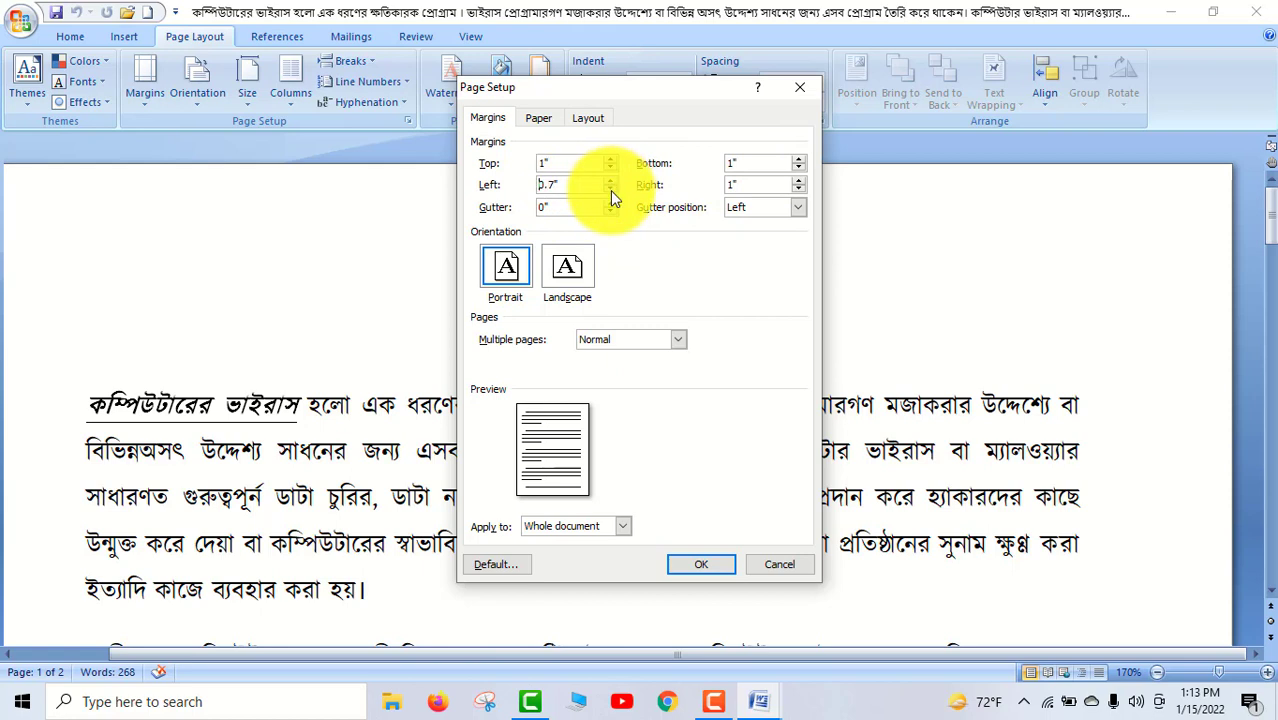
{"action": "left_click", "coordinate": [610, 190]}
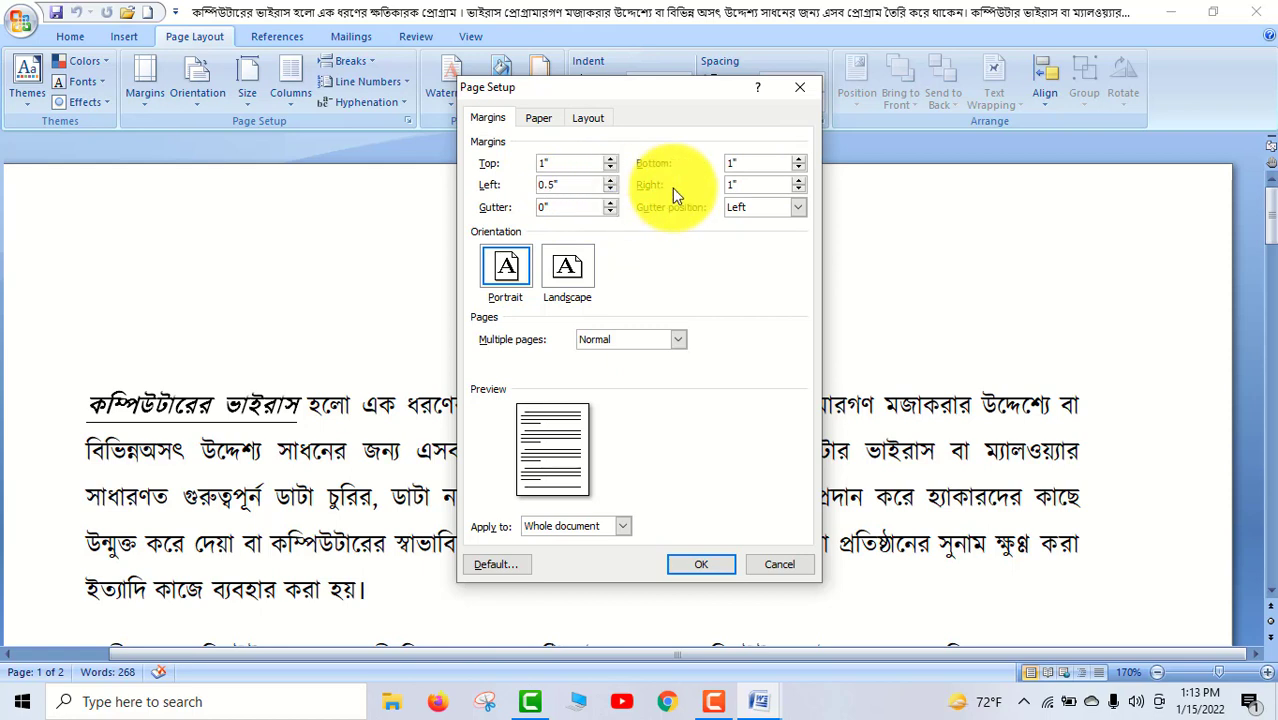
Step: Set the right page margin to 0.5" and apply the margins to the whole document
{"action": "left_click", "coordinate": [799, 189]}
{"action": "left_click", "coordinate": [799, 189]}
{"action": "left_click", "coordinate": [799, 189]}
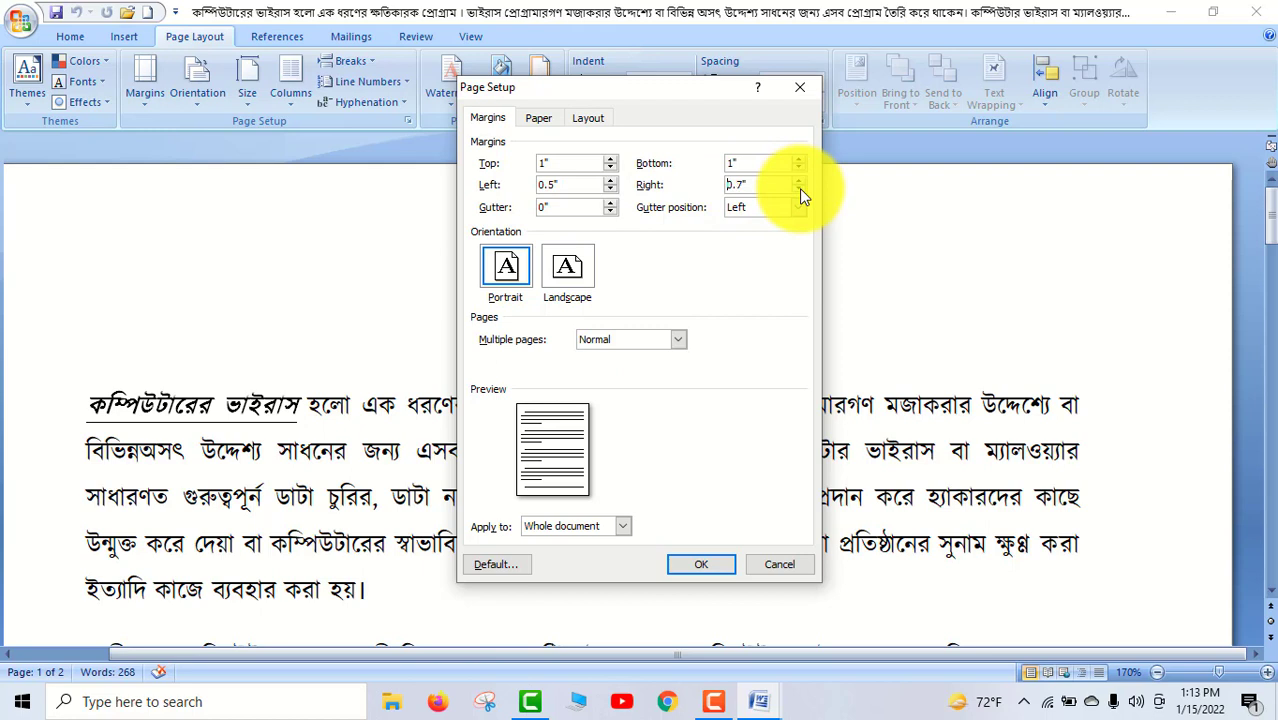
{"action": "left_click", "coordinate": [799, 189]}
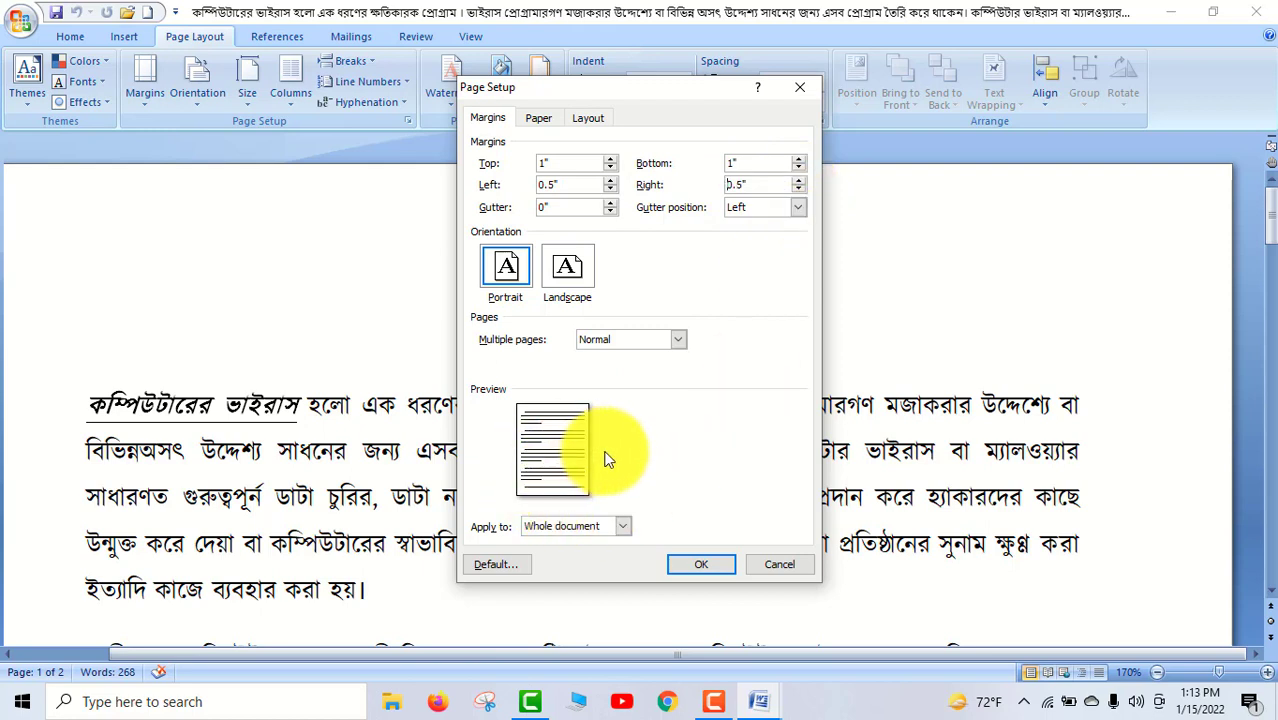
{"action": "left_click", "coordinate": [703, 566]}
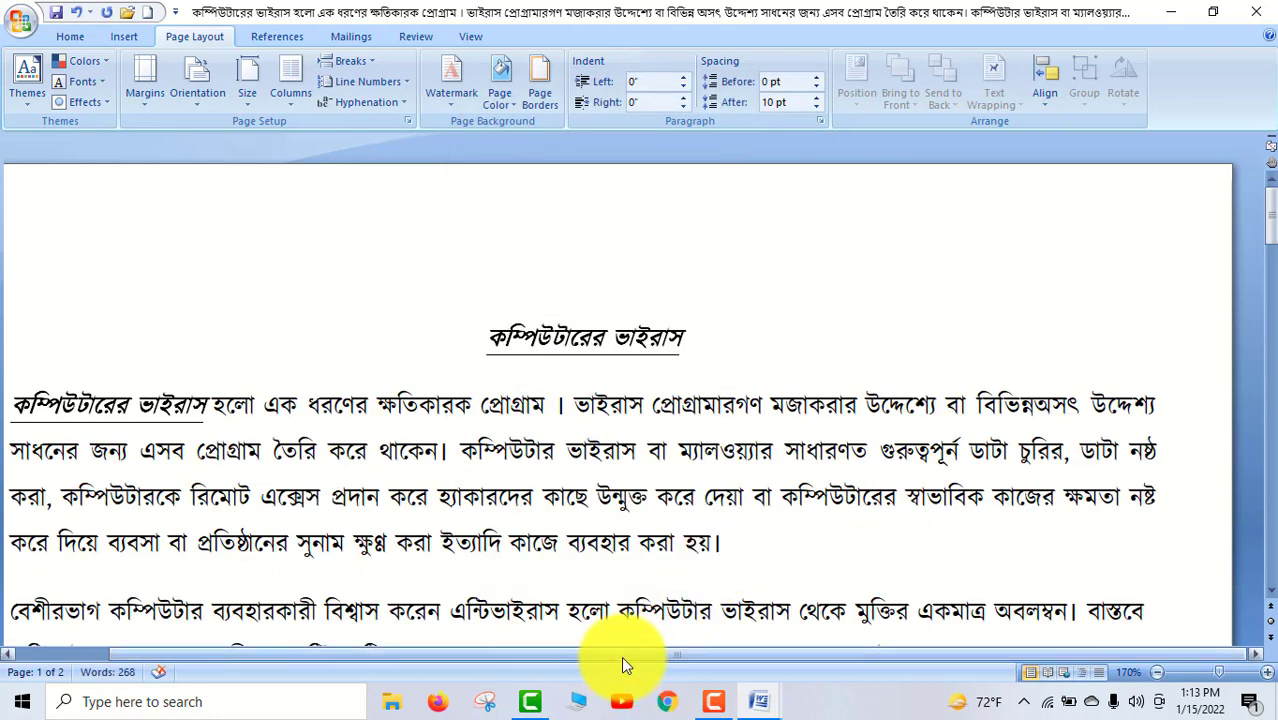
Step: Insert a page break after the "Prevention is better than cure" paragraph, before the list of ways viruses spread
{"action": "left_click_drag", "start_coordinate": [620, 655], "coordinate": [490, 683]}
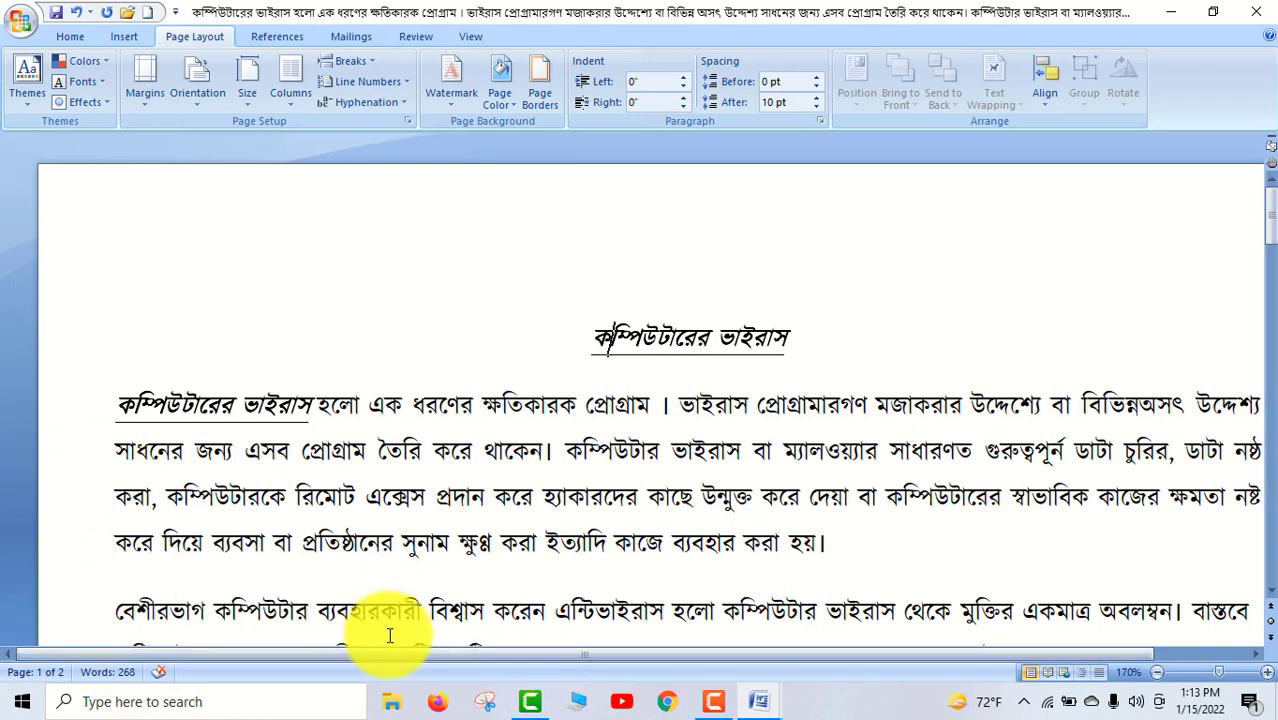
{"action": "left_click_drag", "start_coordinate": [378, 655], "coordinate": [519, 666]}
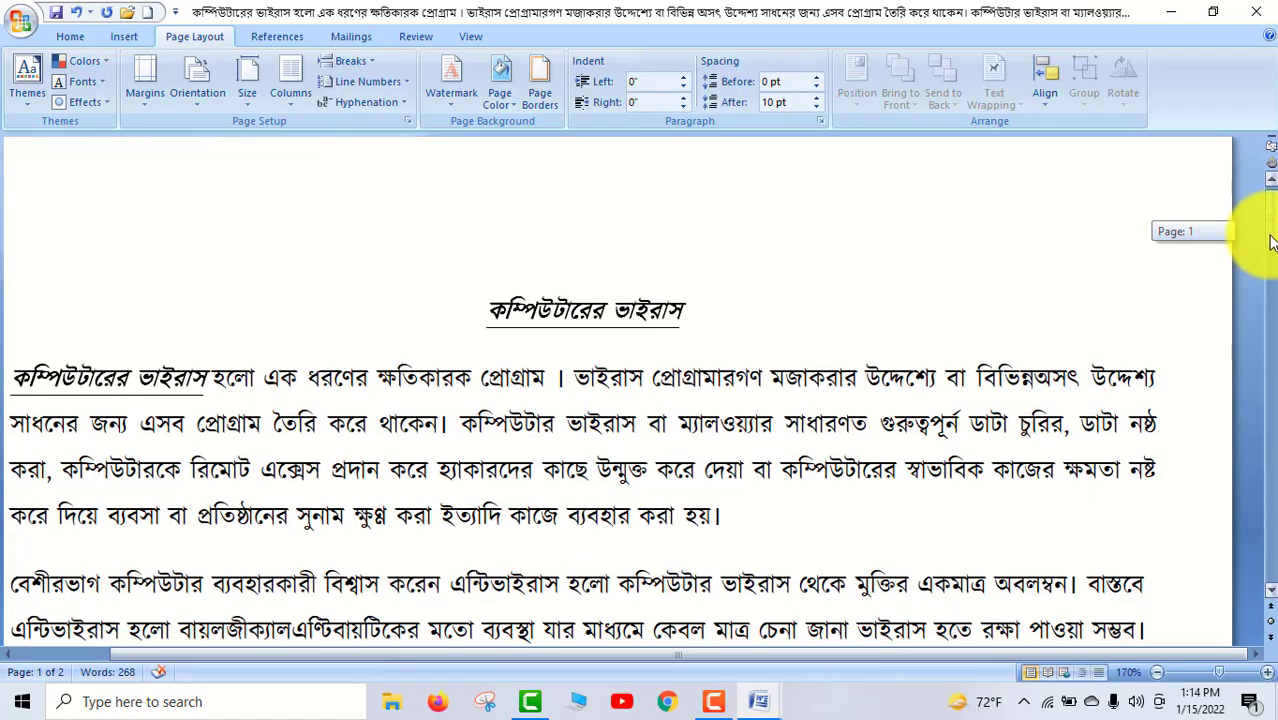
{"action": "left_click_drag", "start_coordinate": [1266, 250], "coordinate": [1273, 286]}
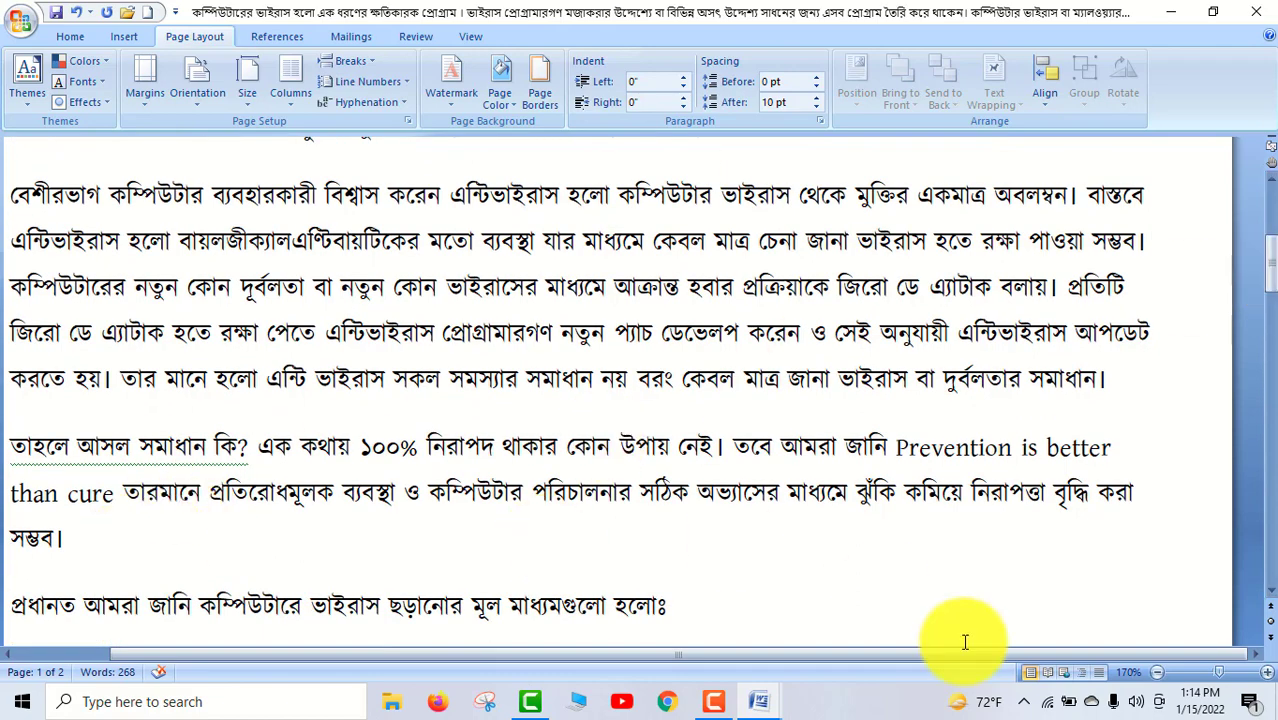
{"action": "left_click", "coordinate": [1155, 676]}
{"action": "left_click", "coordinate": [1155, 676]}
{"action": "left_click", "coordinate": [1155, 676]}
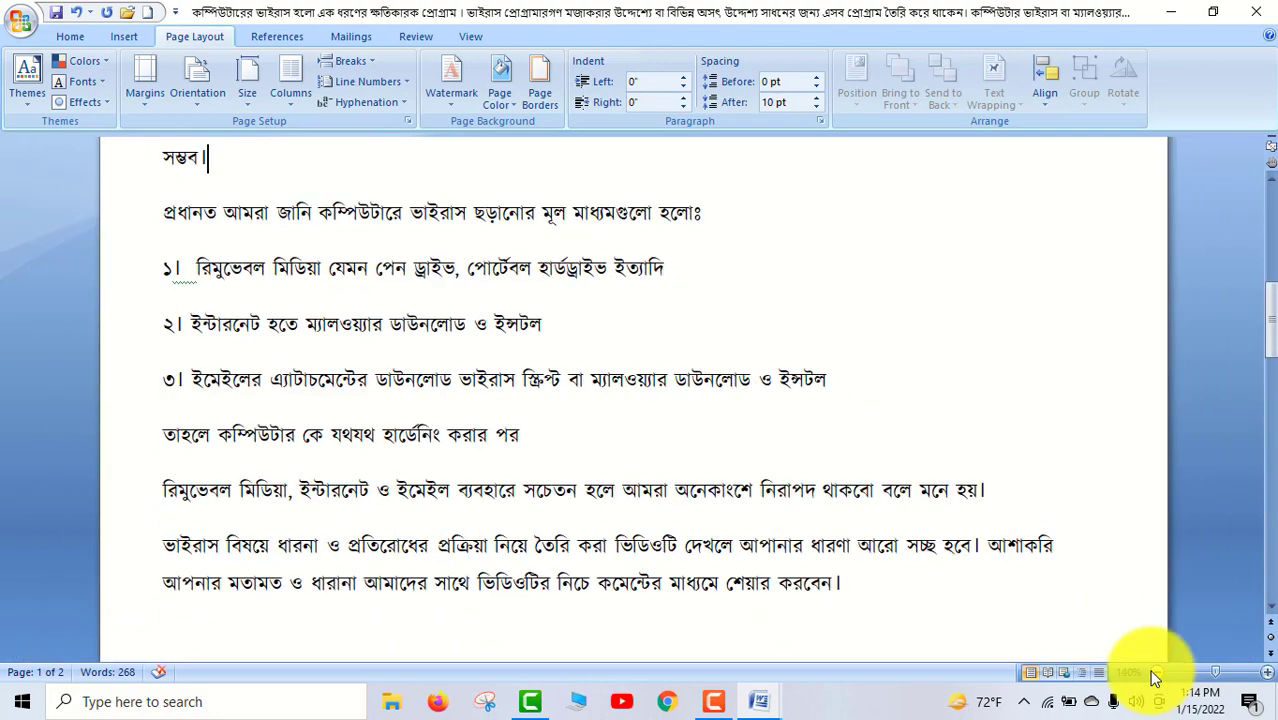
{"action": "left_click", "coordinate": [1155, 676]}
{"action": "left_click", "coordinate": [1155, 676]}
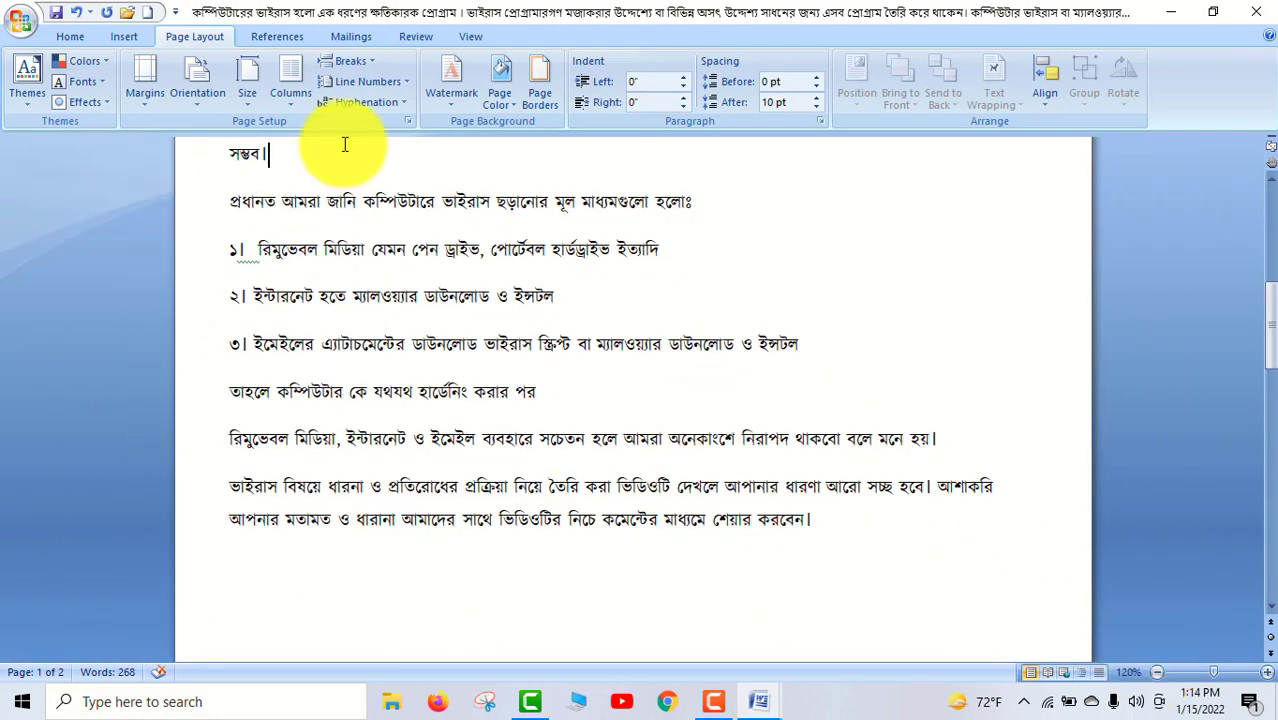
{"action": "left_click_drag", "start_coordinate": [1262, 343], "coordinate": [1272, 272]}
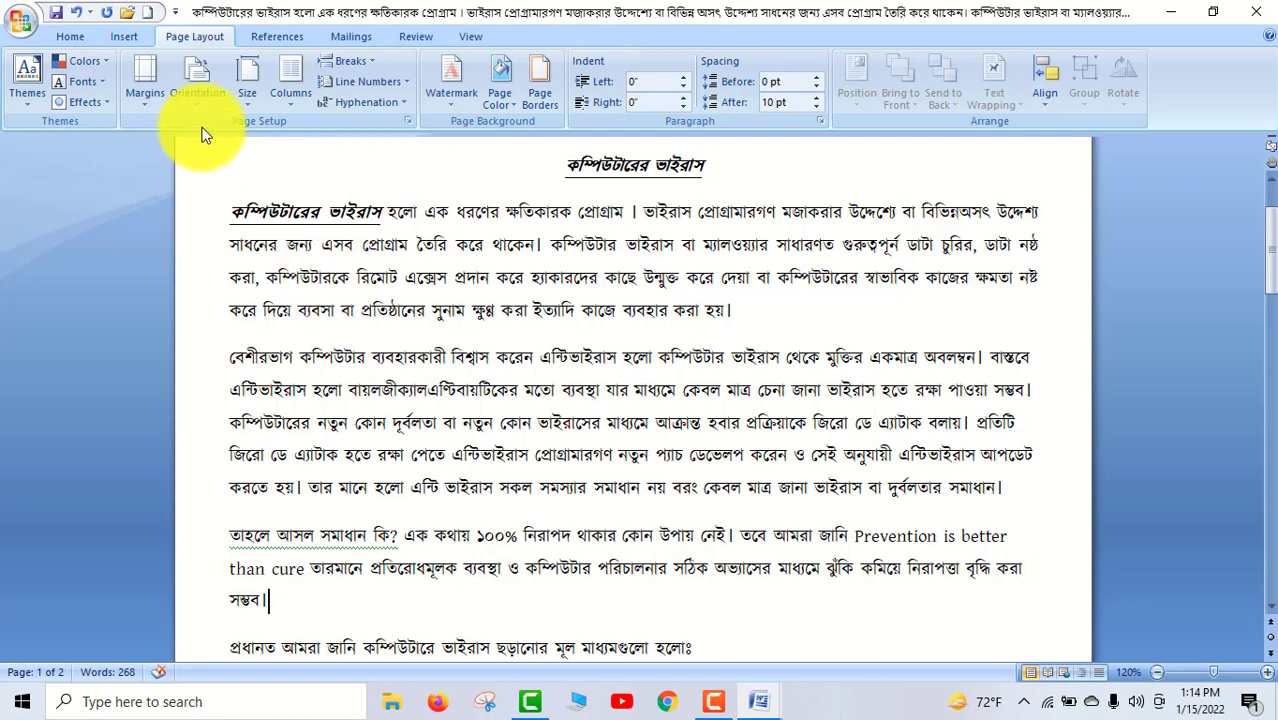
{"action": "left_click", "coordinate": [371, 63]}
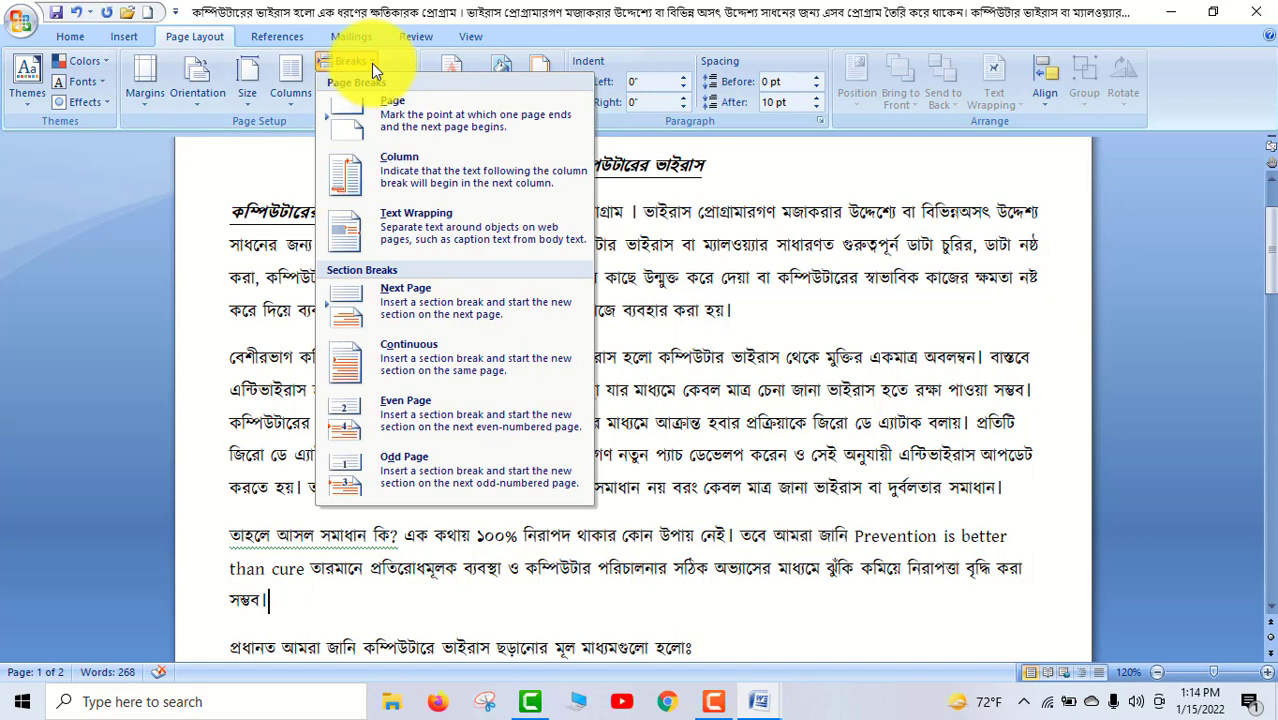
{"action": "left_click", "coordinate": [406, 120]}
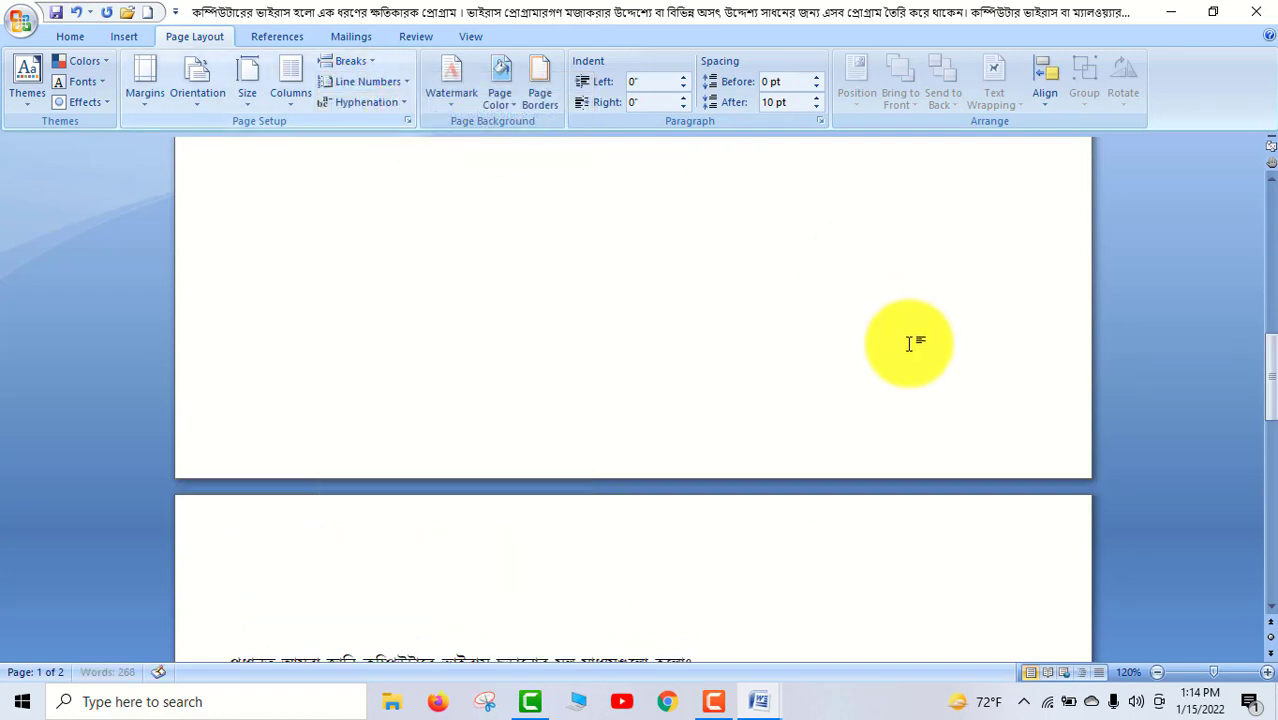
Step: Add page numbers to the footer in the Accent Bar 1 style
{"action": "left_click_drag", "start_coordinate": [1273, 400], "coordinate": [1270, 480]}
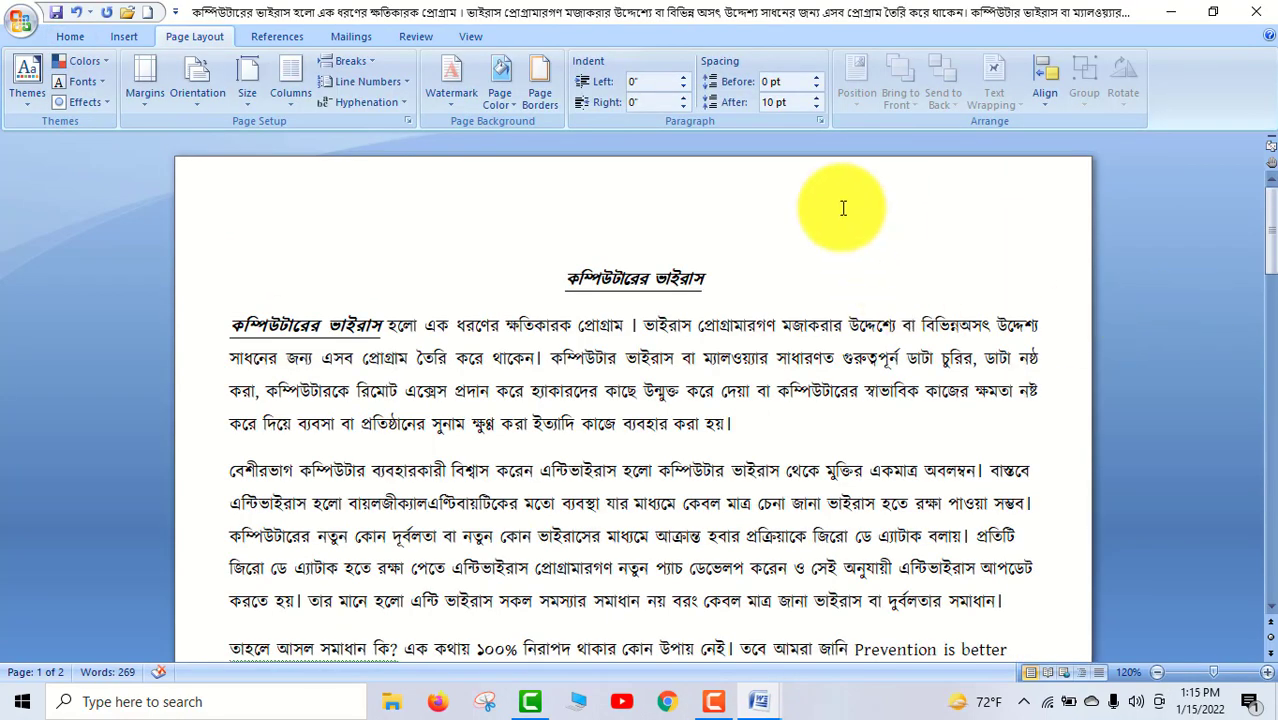
{"action": "double_click", "coordinate": [843, 208]}
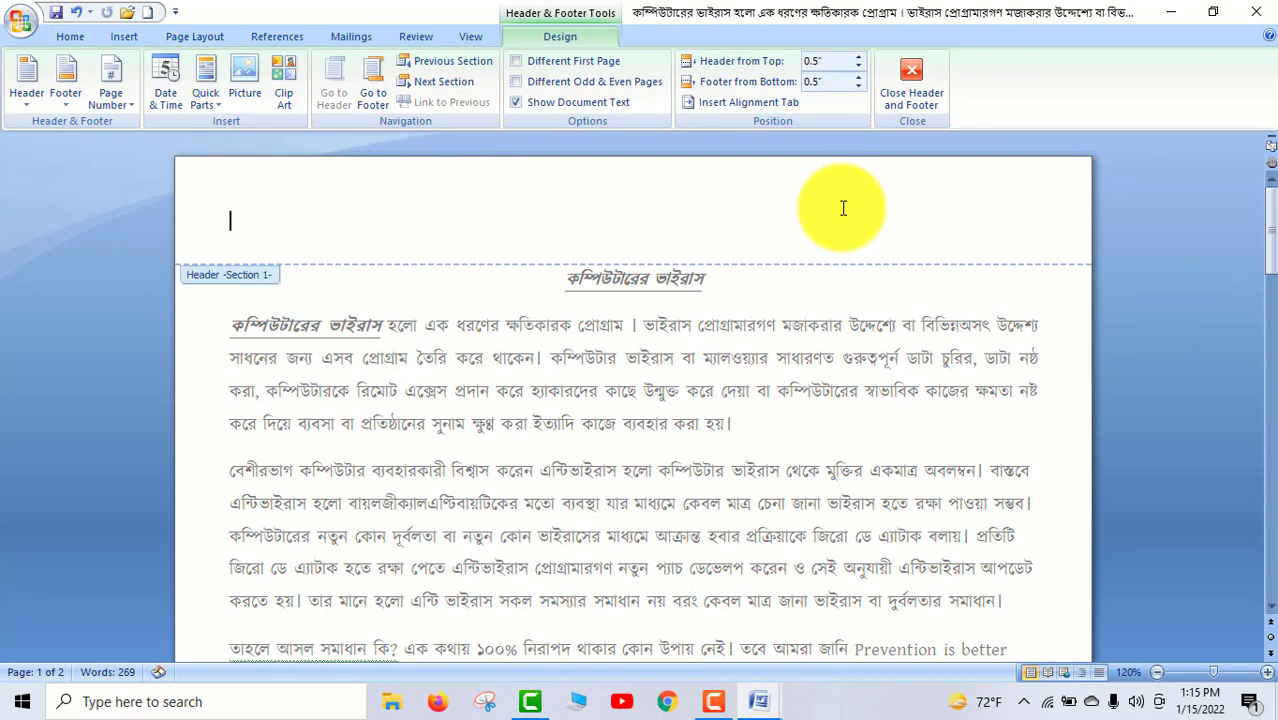
{"action": "left_click", "coordinate": [124, 37]}
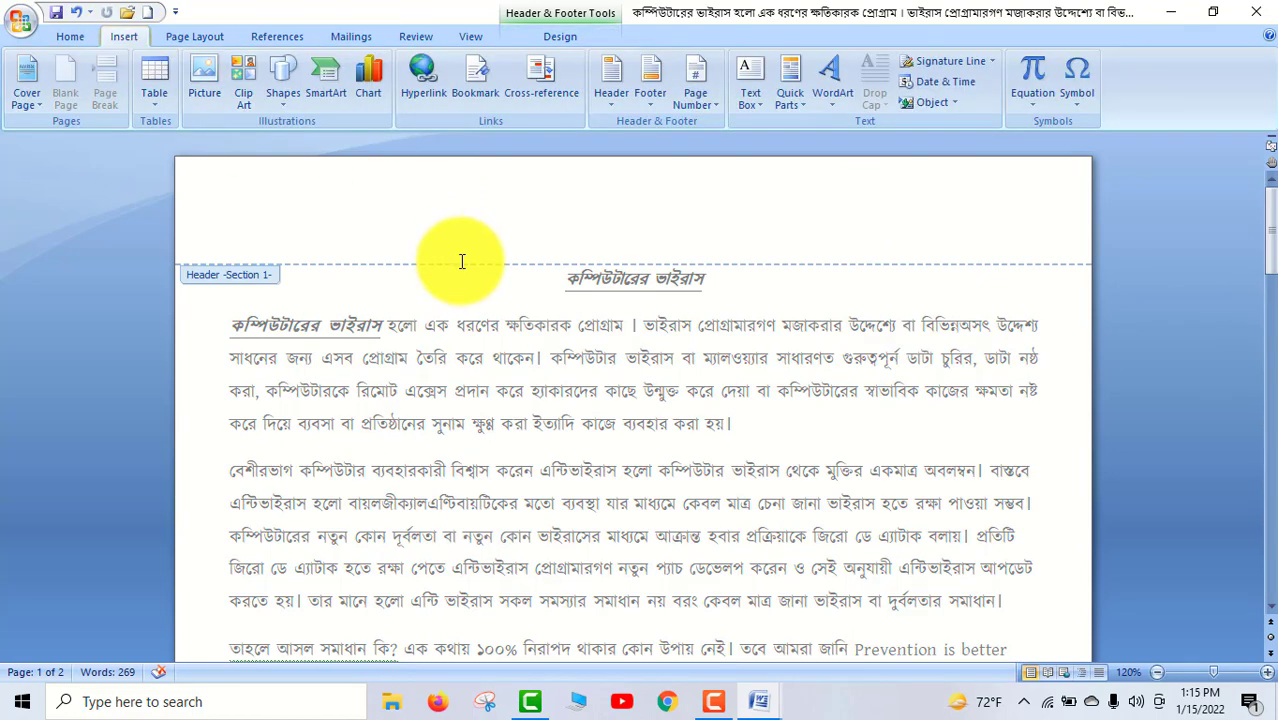
{"action": "left_click", "coordinate": [704, 104]}
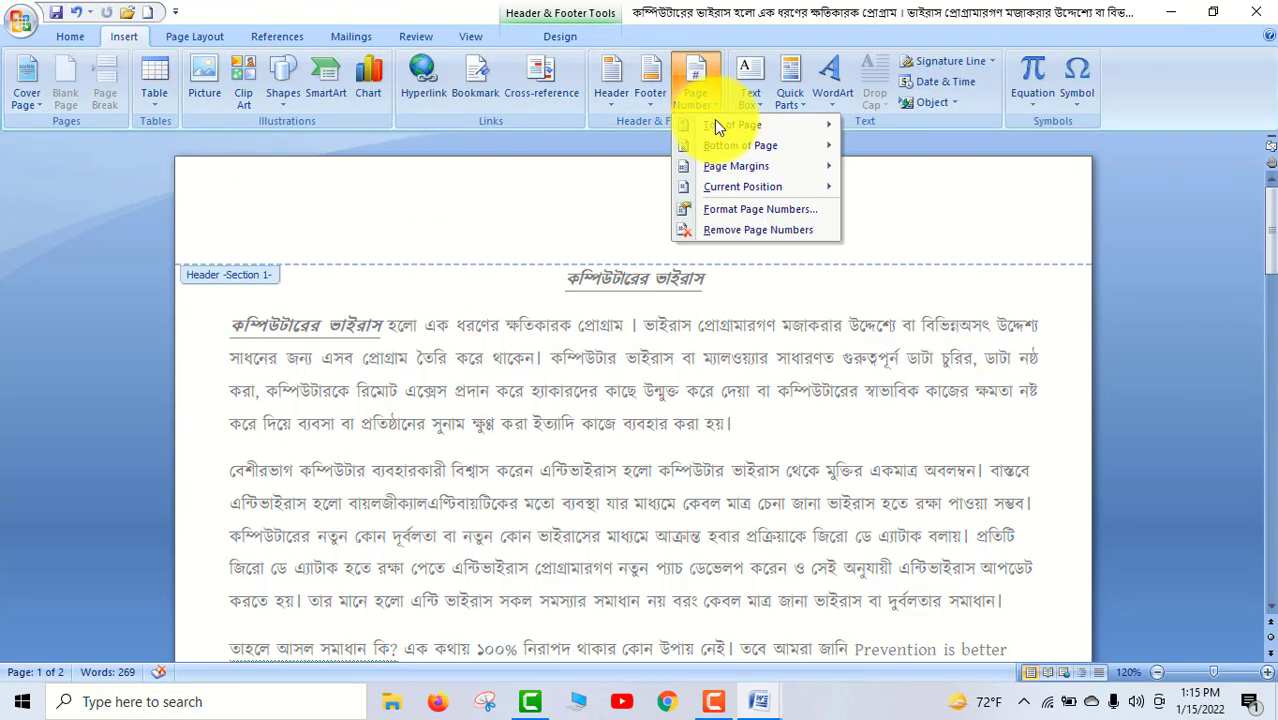
{"action": "mouse_move", "coordinate": [715, 120]}
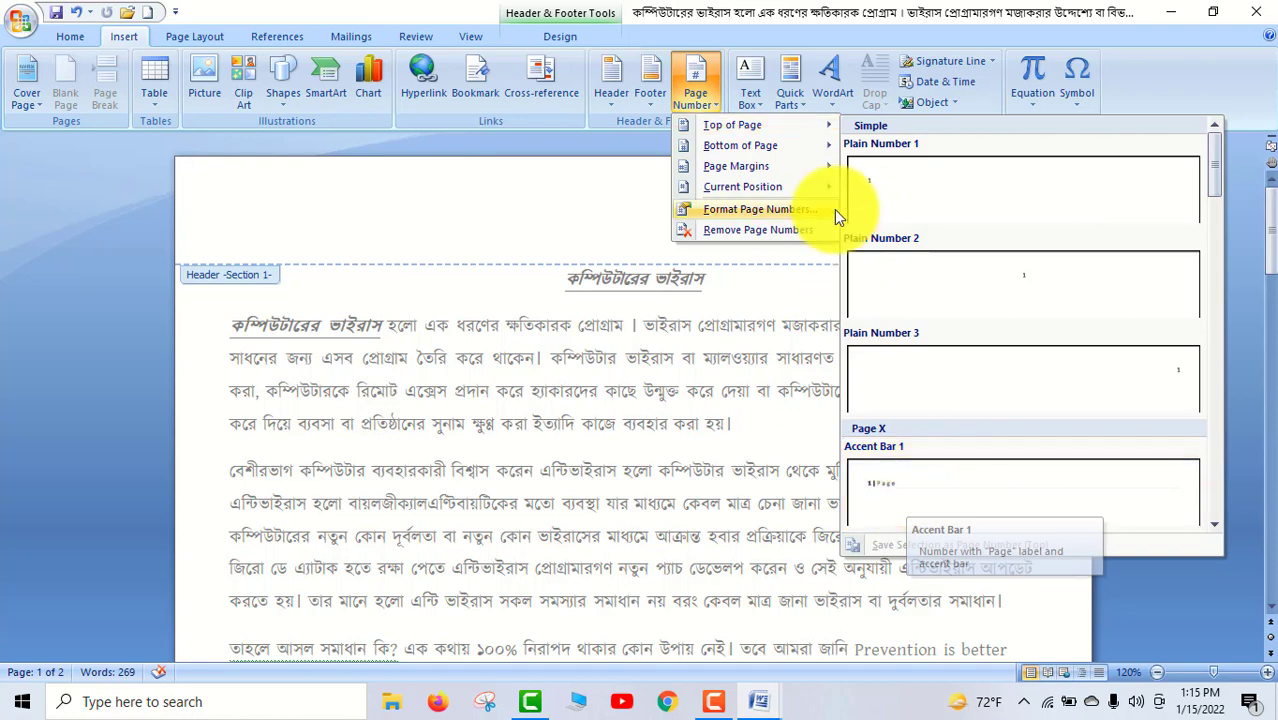
{"action": "mouse_move", "coordinate": [800, 148]}
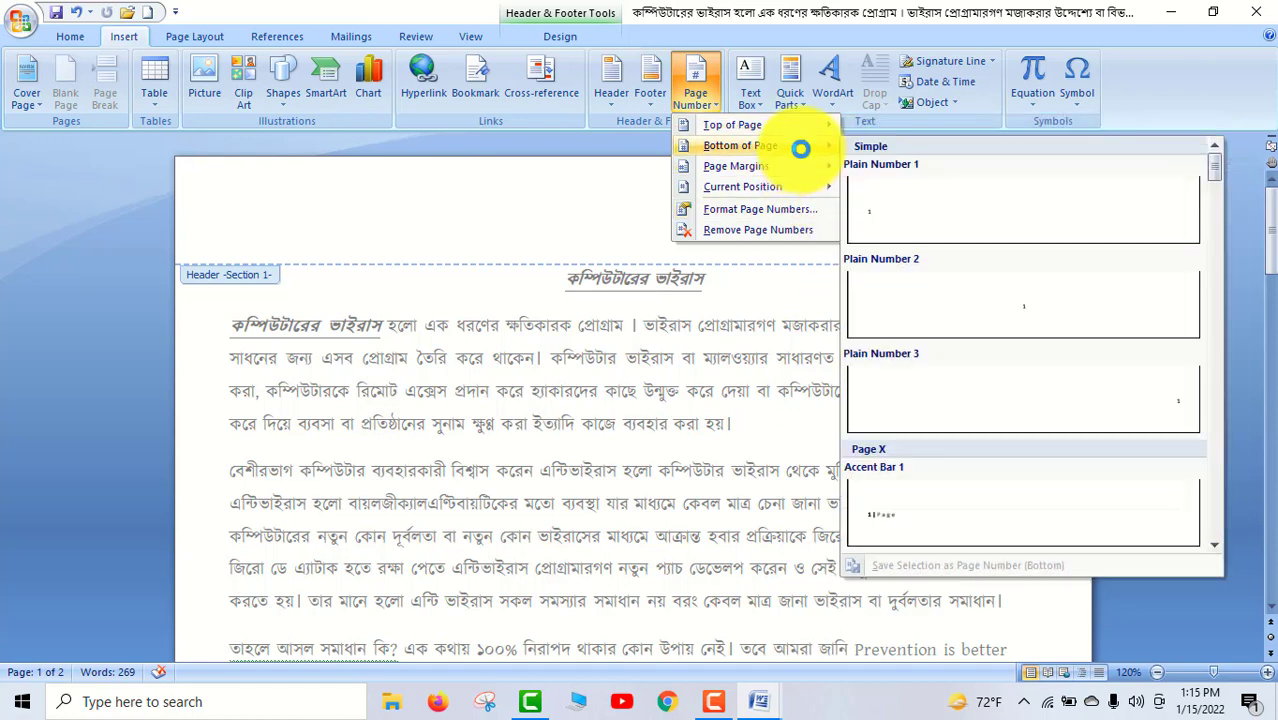
{"action": "left_click", "coordinate": [903, 512]}
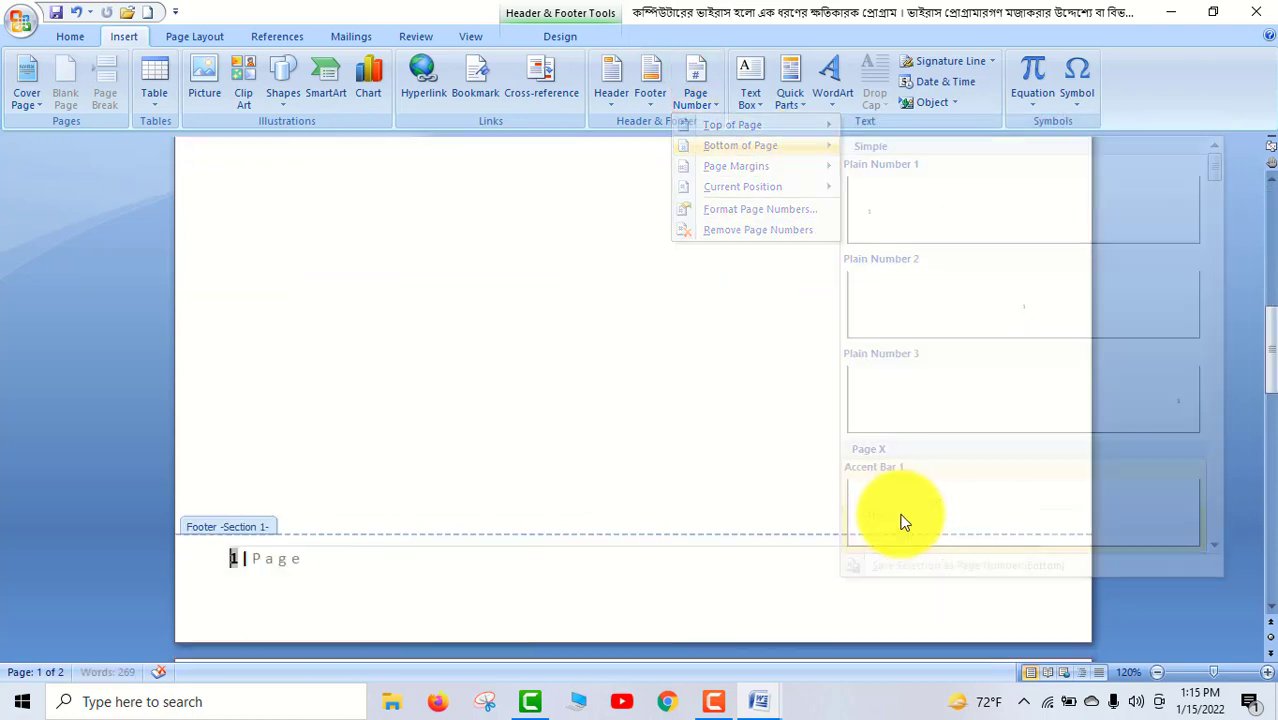
Step: Replace the "| Page" label beside the footer page number with "of 2" and return to the body text
{"action": "double_click", "coordinate": [270, 562]}
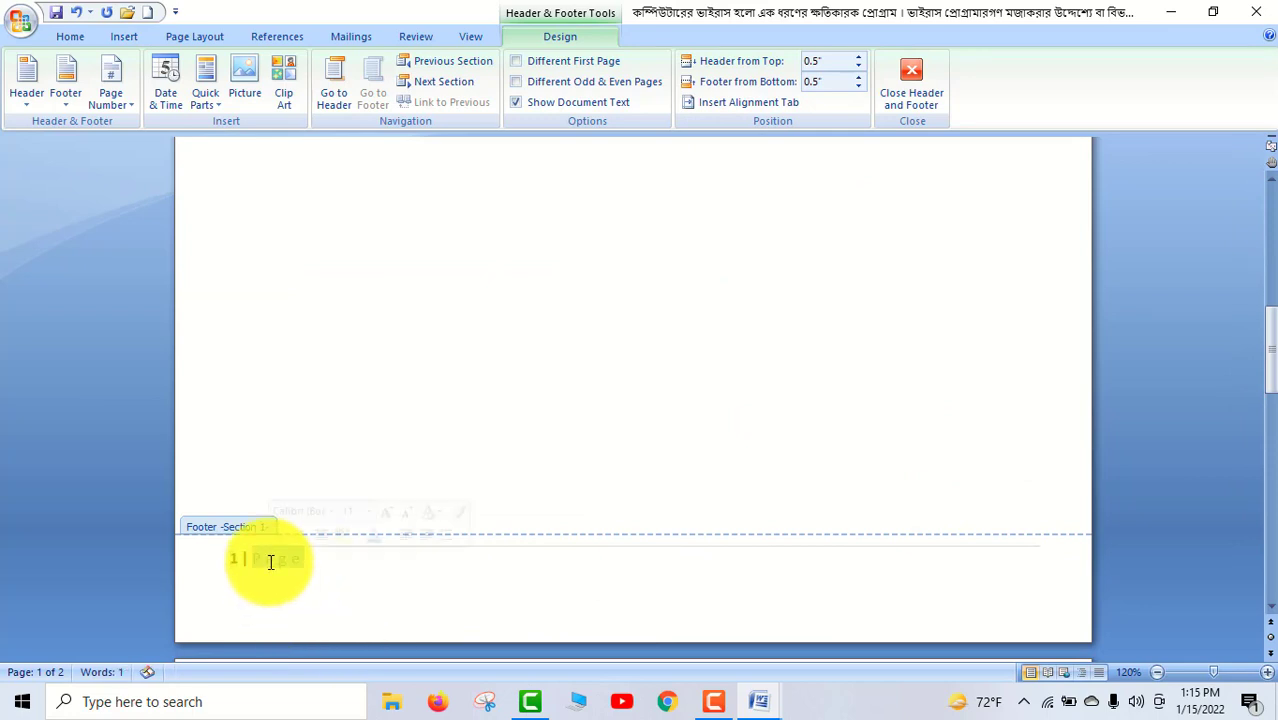
{"action": "type", "text": "2"}
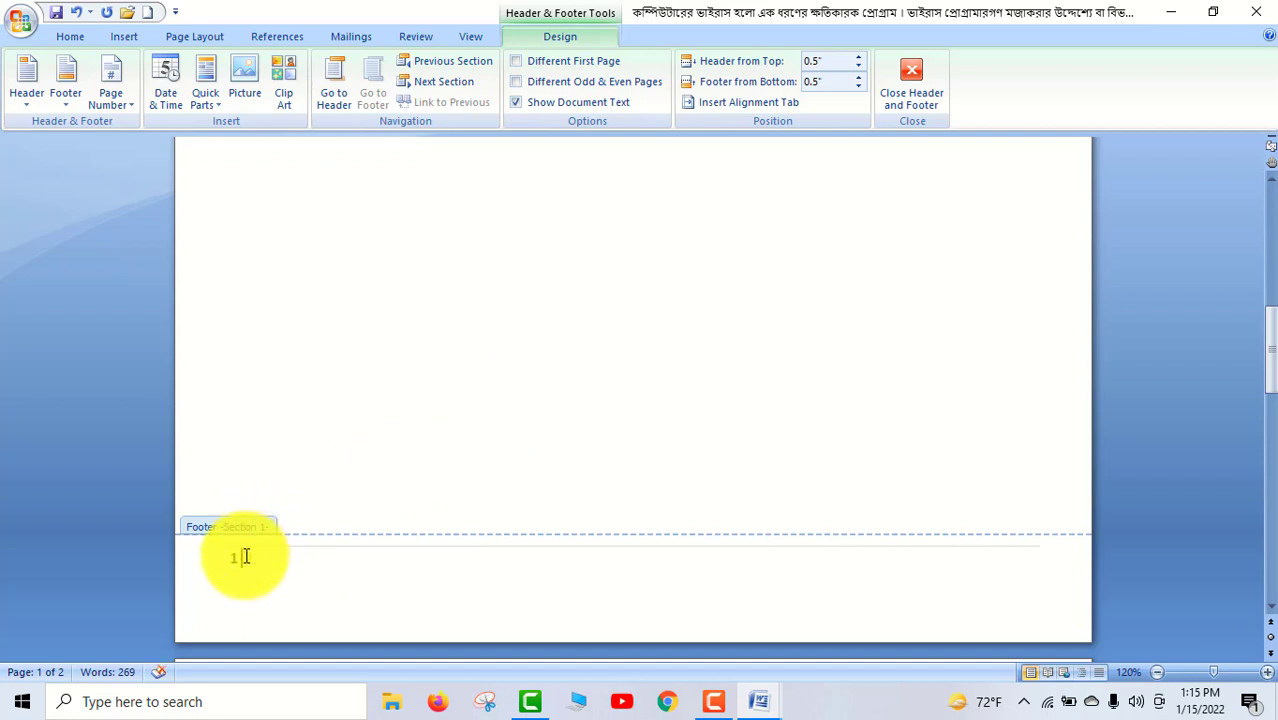
{"action": "type", "text": "of2"}
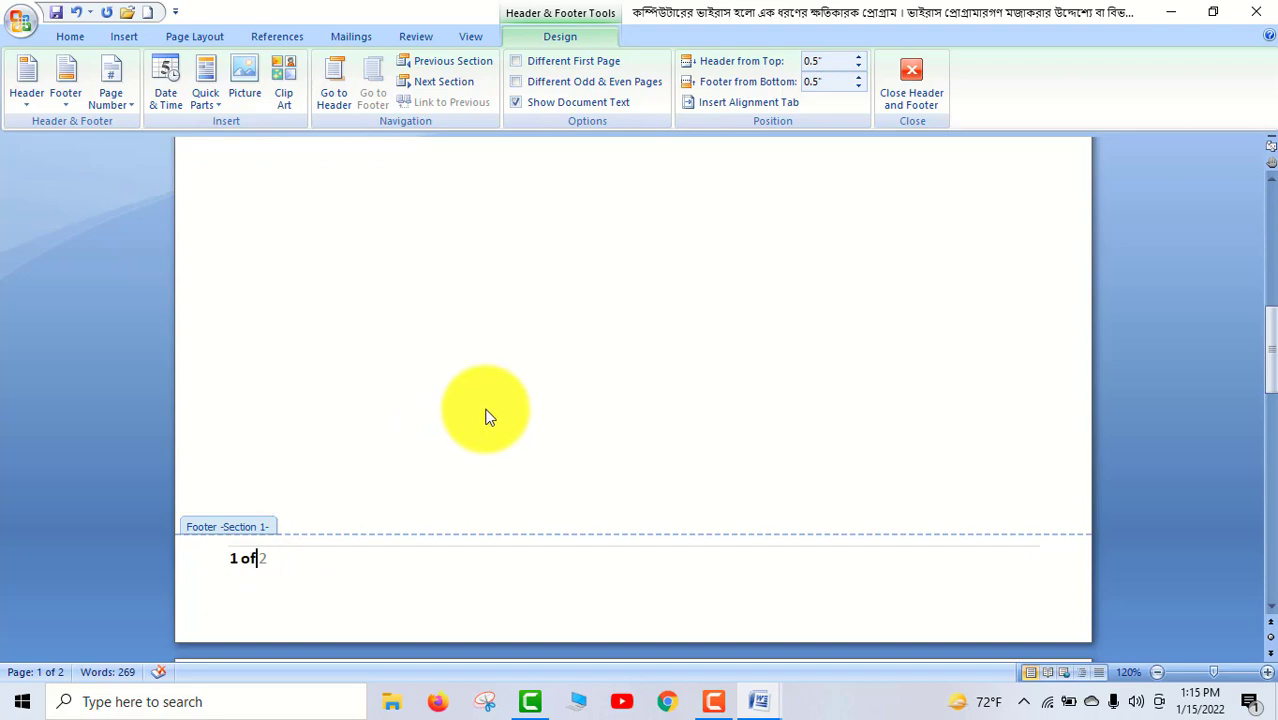
{"action": "double_click", "coordinate": [485, 417]}
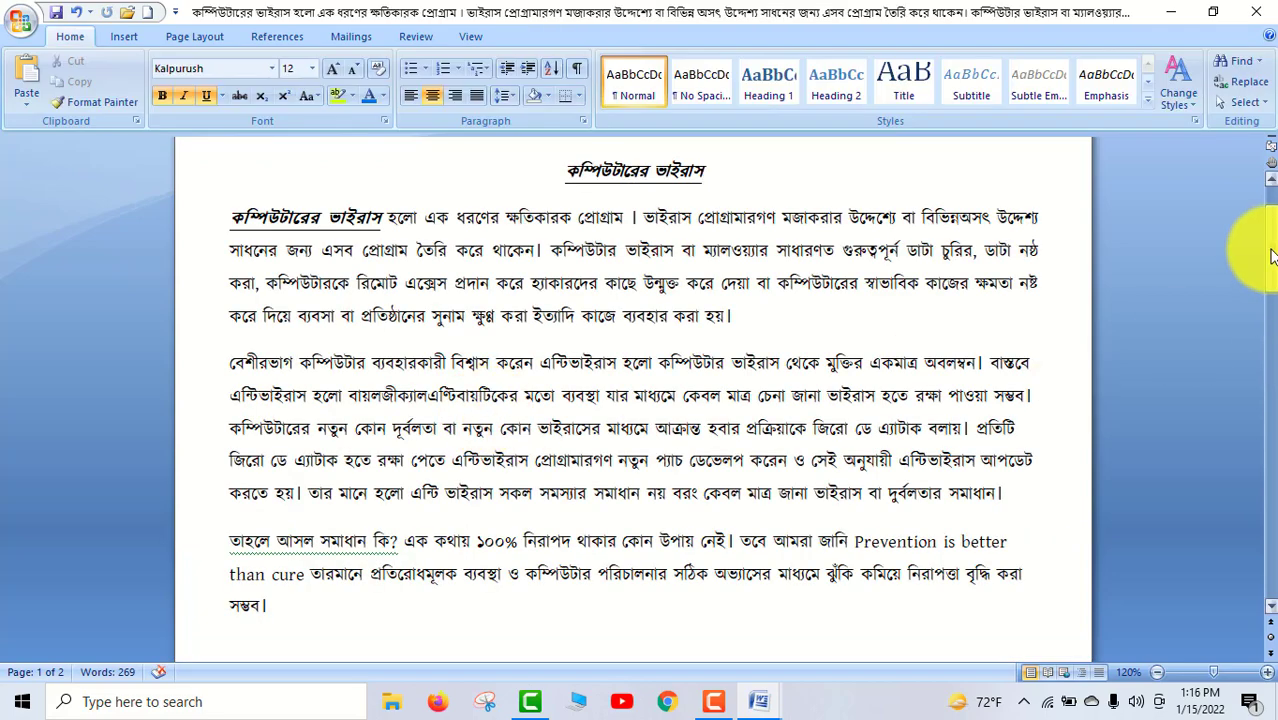
Step: Check the page numbering in the footers of both pages
{"action": "left_click_drag", "start_coordinate": [1272, 255], "coordinate": [1270, 372]}
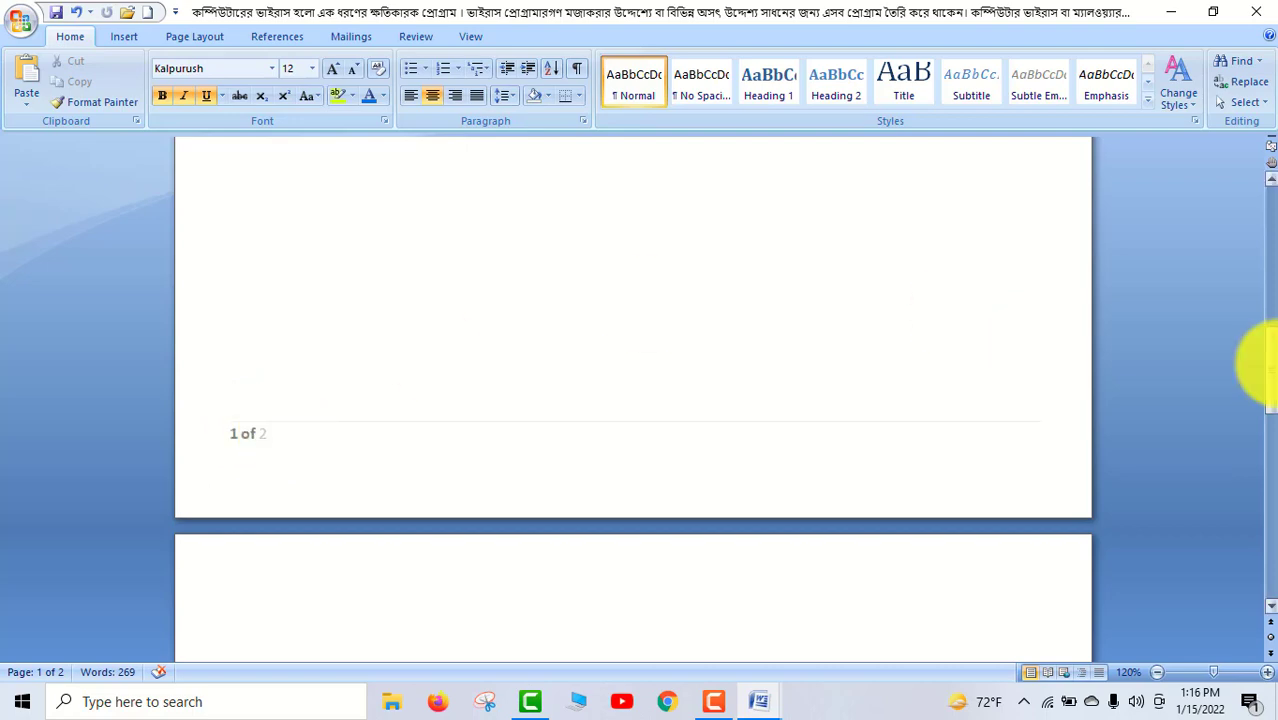
{"action": "left_click_drag", "start_coordinate": [1270, 370], "coordinate": [1270, 455]}
{"action": "left_click_drag", "start_coordinate": [1268, 488], "coordinate": [1268, 575]}
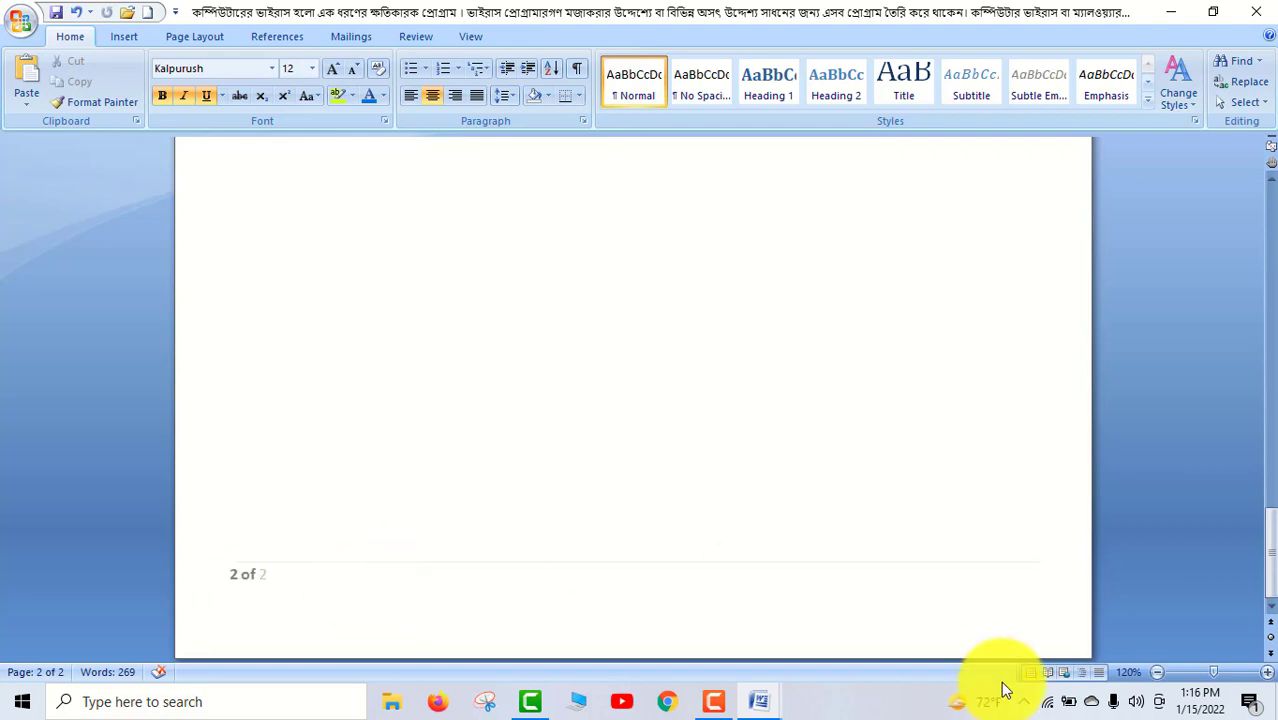
{"action": "left_click_drag", "start_coordinate": [1267, 580], "coordinate": [1178, 182]}
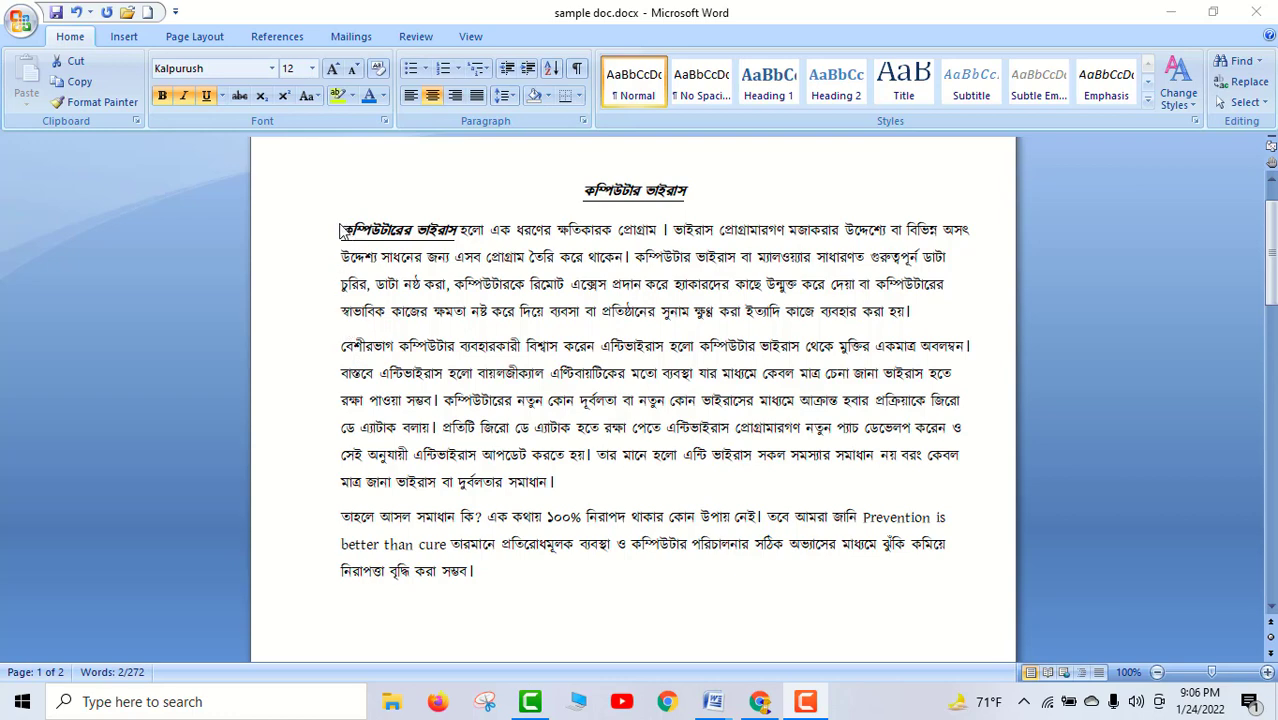
Step: Select all three body paragraphs below the title on page 1 and remove the space after them
{"action": "left_click_drag", "start_coordinate": [341, 229], "coordinate": [910, 312]}
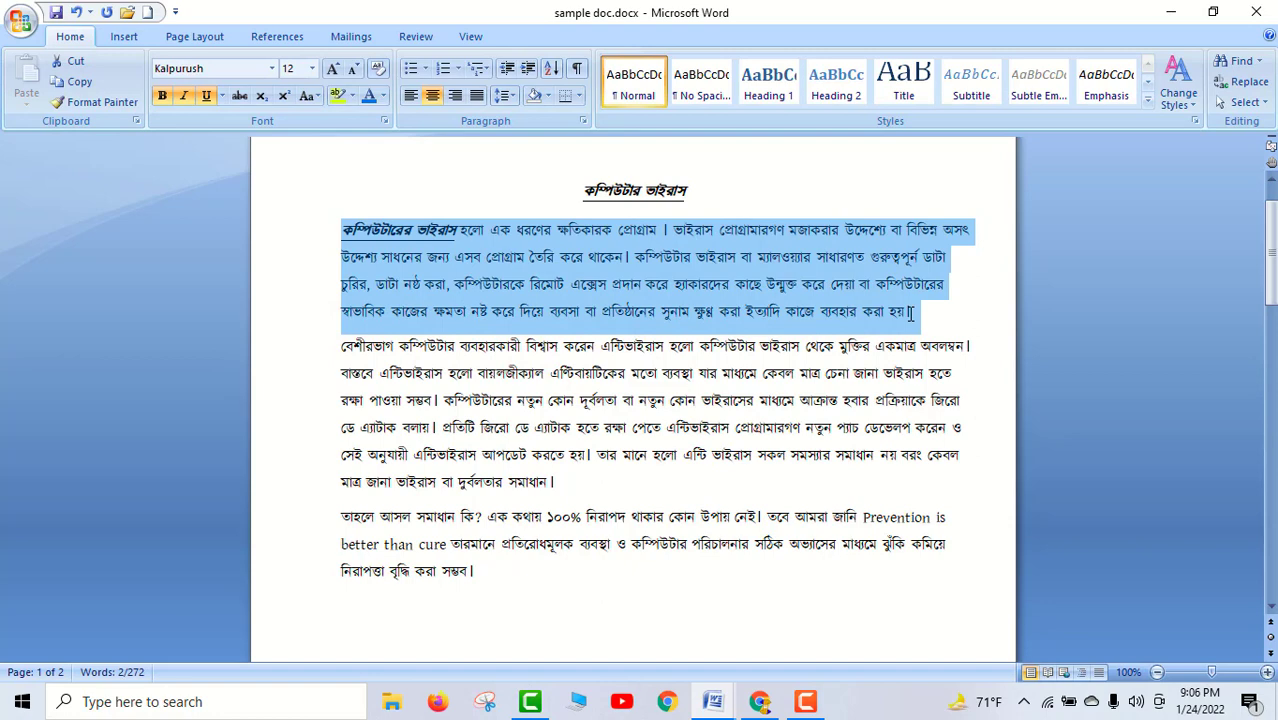
{"action": "left_click", "coordinate": [558, 482]}
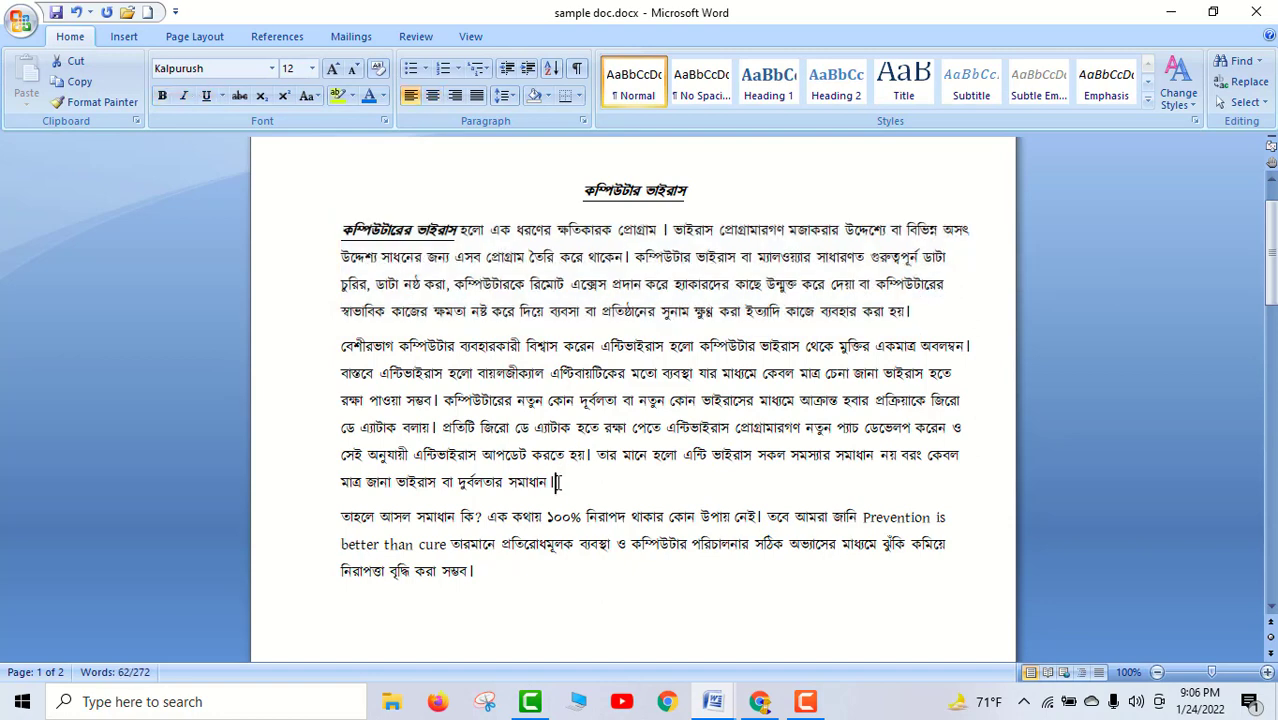
{"action": "left_click_drag", "start_coordinate": [558, 482], "coordinate": [365, 360]}
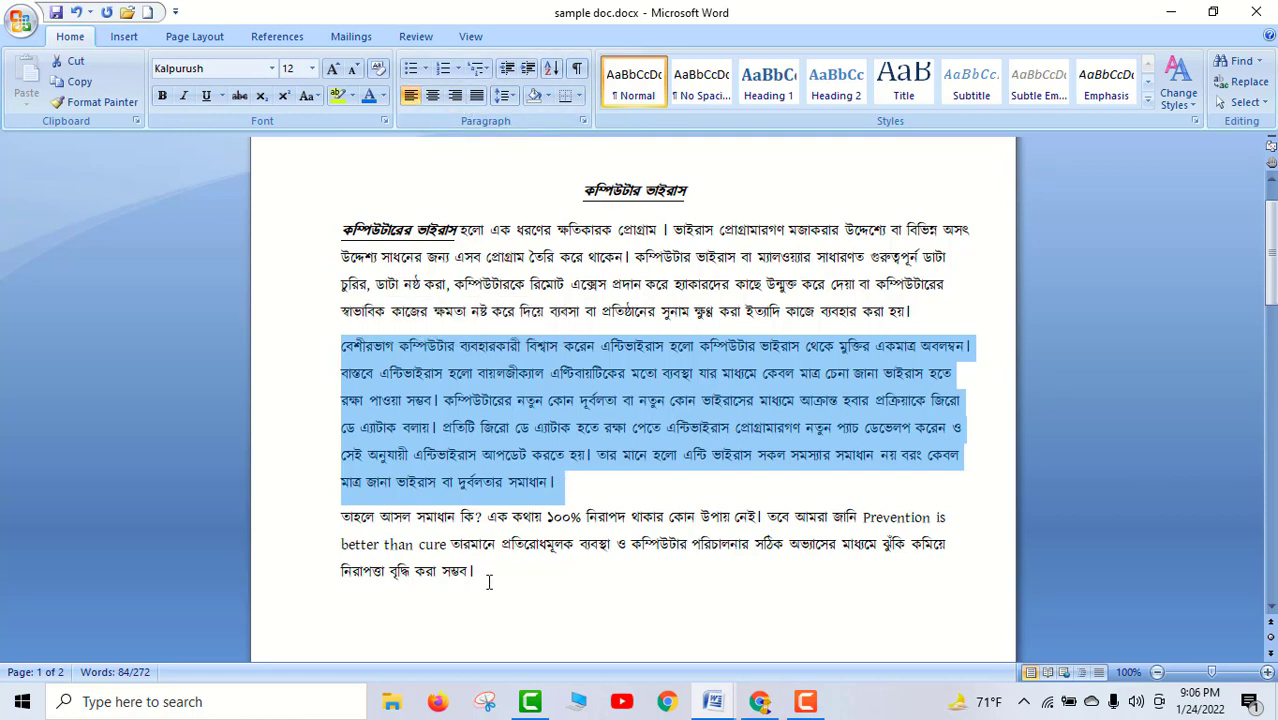
{"action": "left_click_drag", "start_coordinate": [490, 578], "coordinate": [337, 242]}
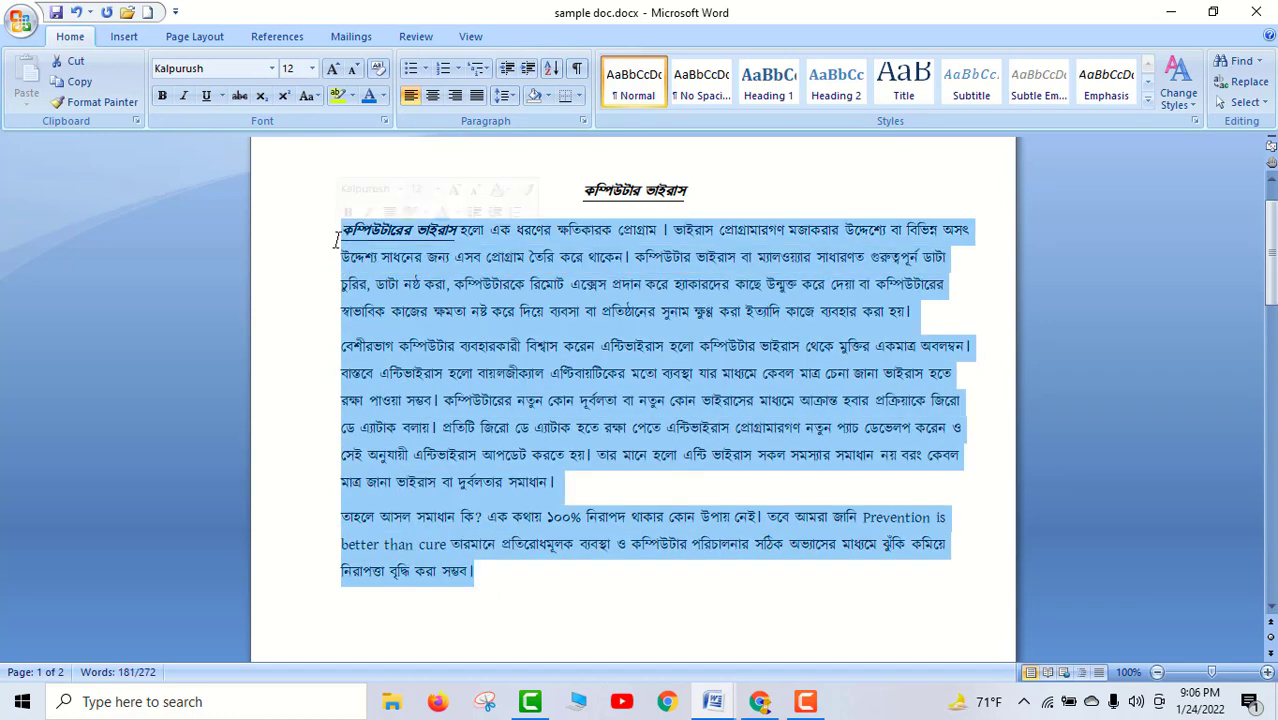
{"action": "left_click", "coordinate": [508, 96]}
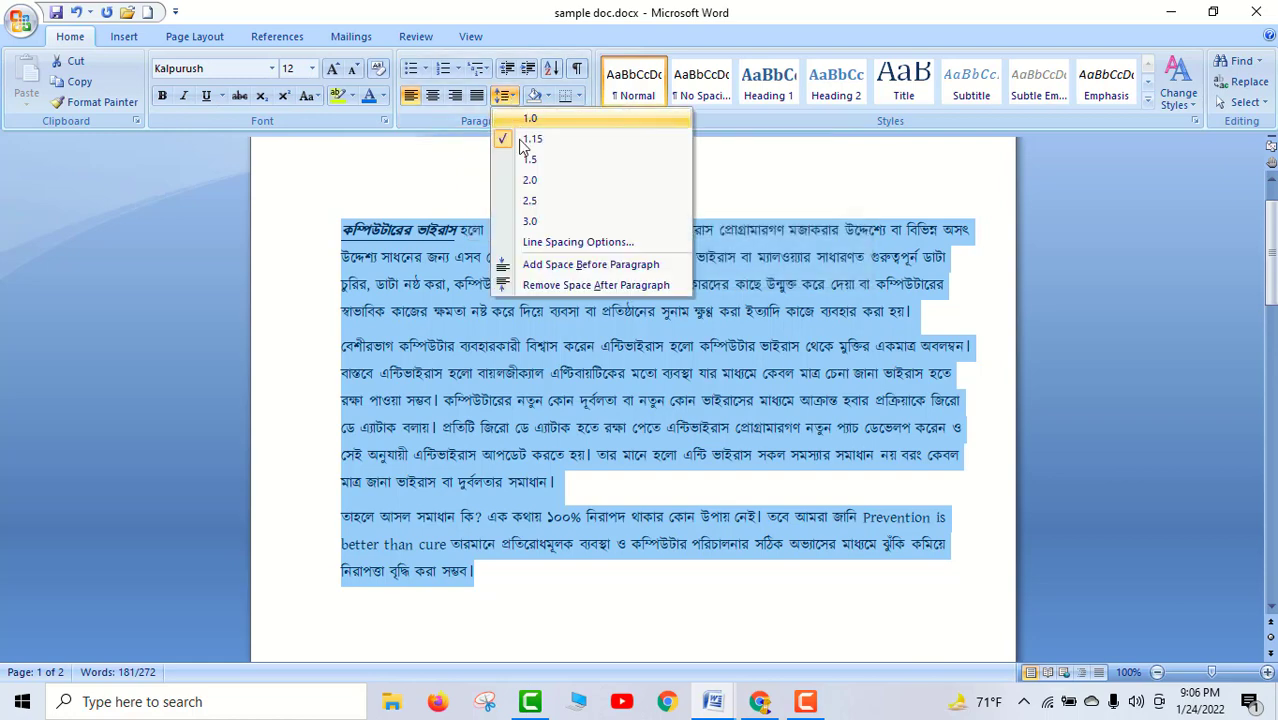
{"action": "left_click", "coordinate": [527, 286]}
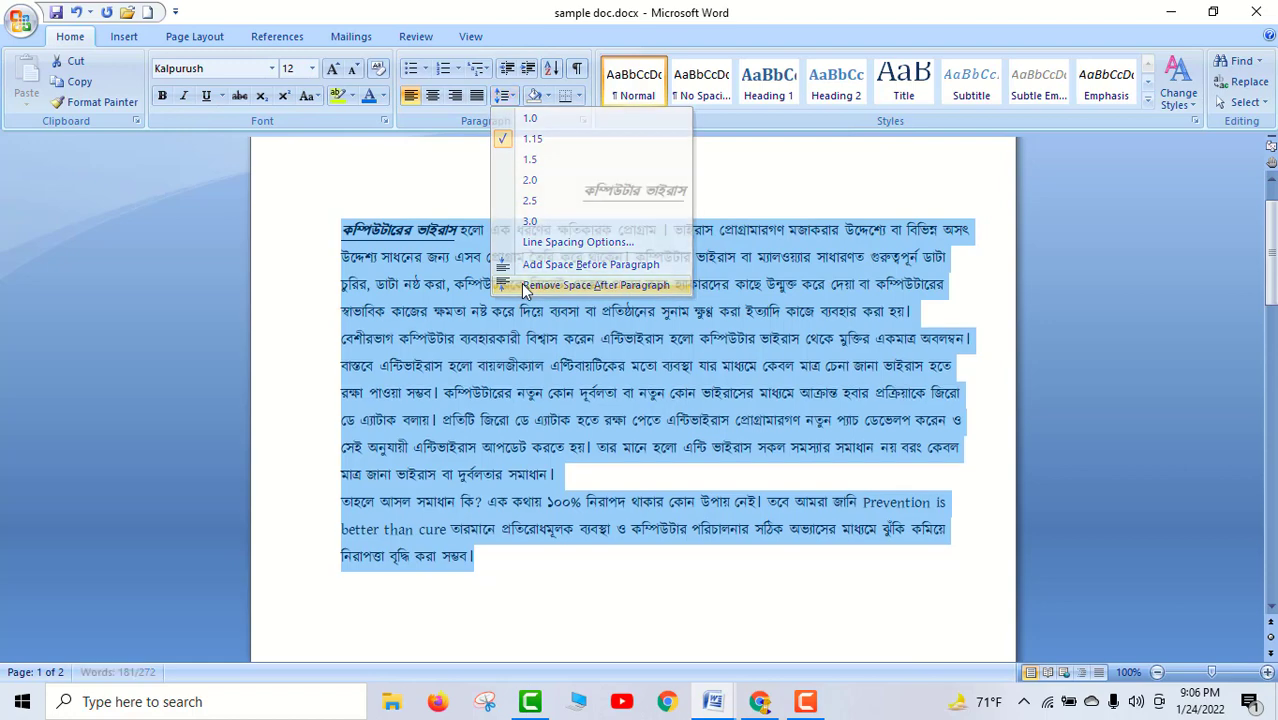
Step: Add space before and after the three selected body paragraphs
{"action": "left_click", "coordinate": [512, 100]}
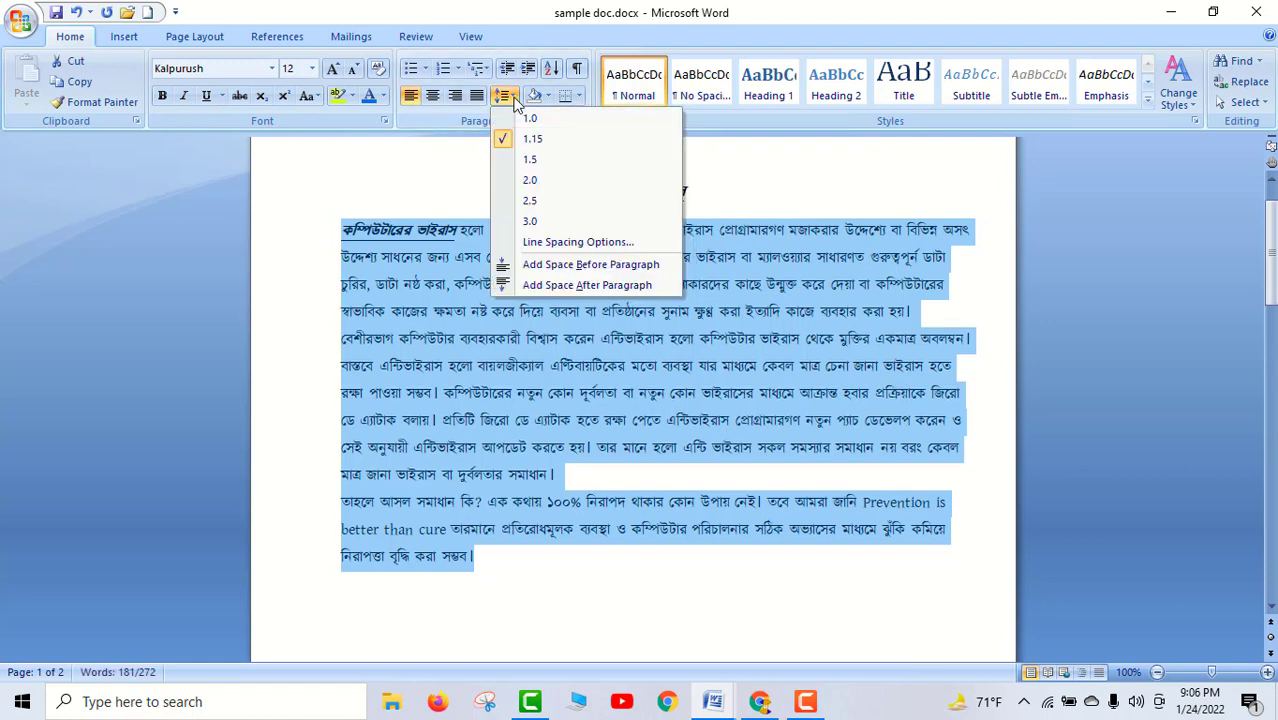
{"action": "left_click", "coordinate": [666, 268]}
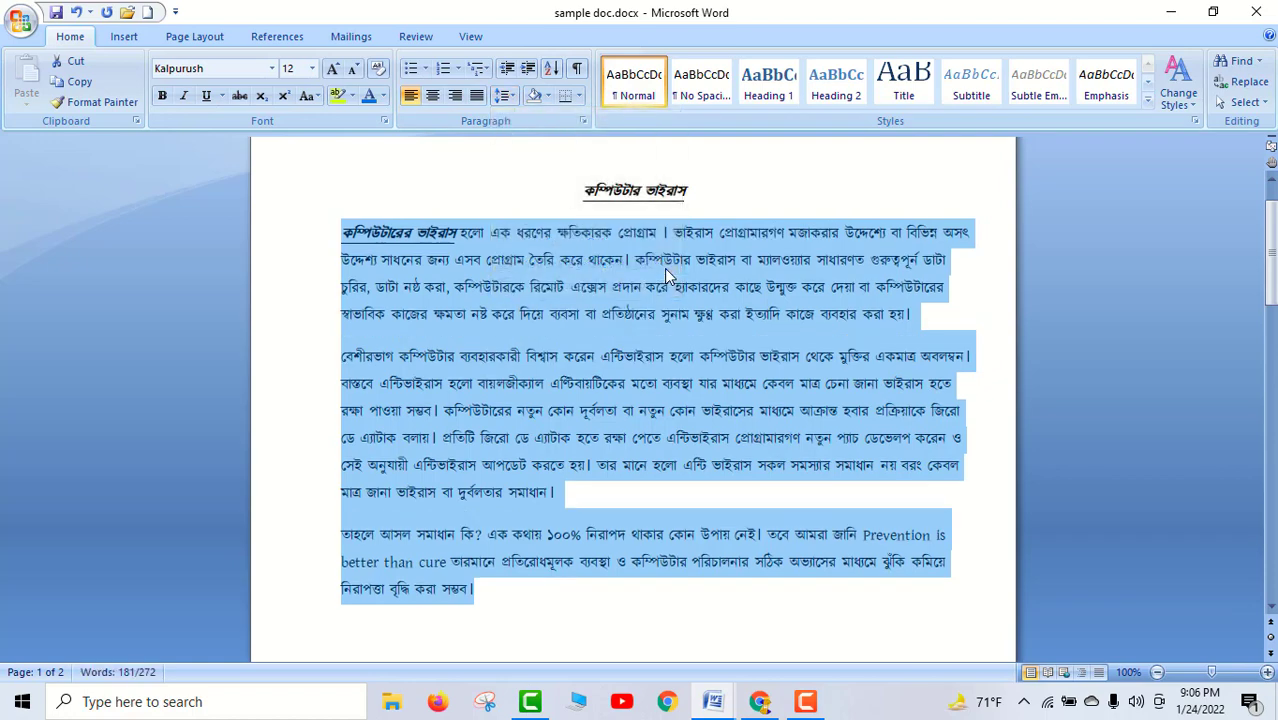
{"action": "left_click", "coordinate": [512, 100]}
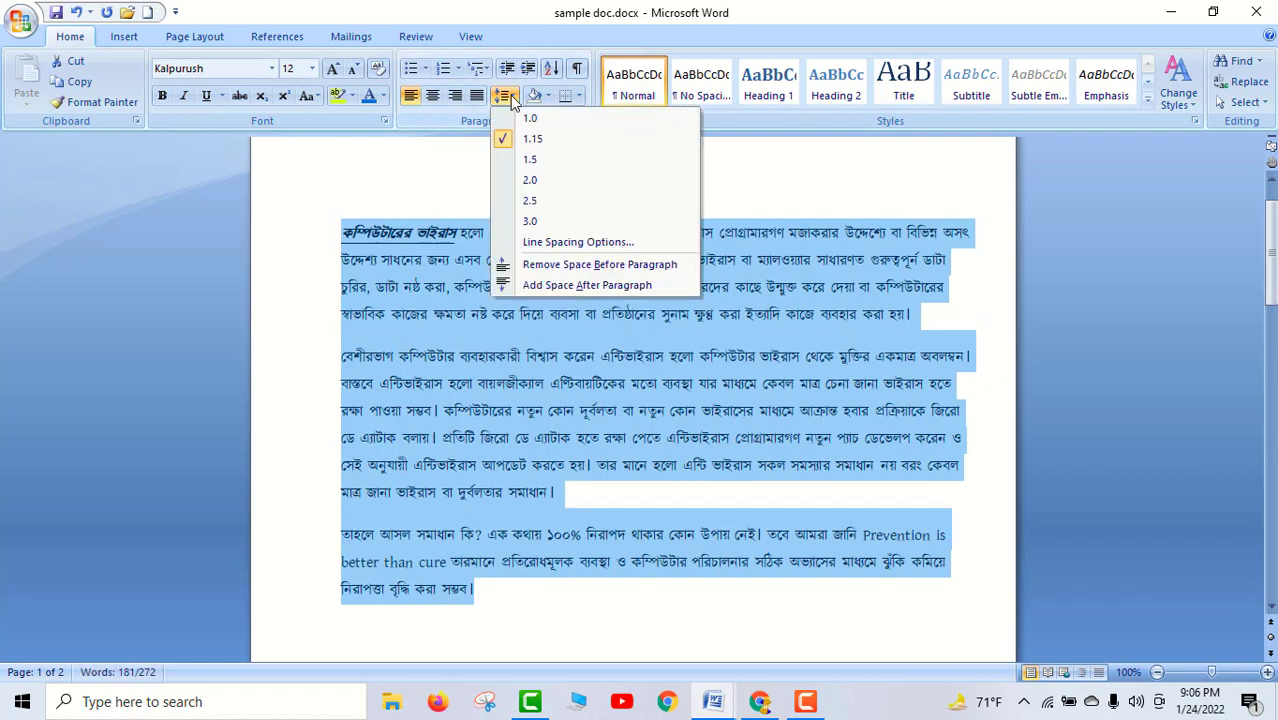
{"action": "left_click", "coordinate": [666, 287]}
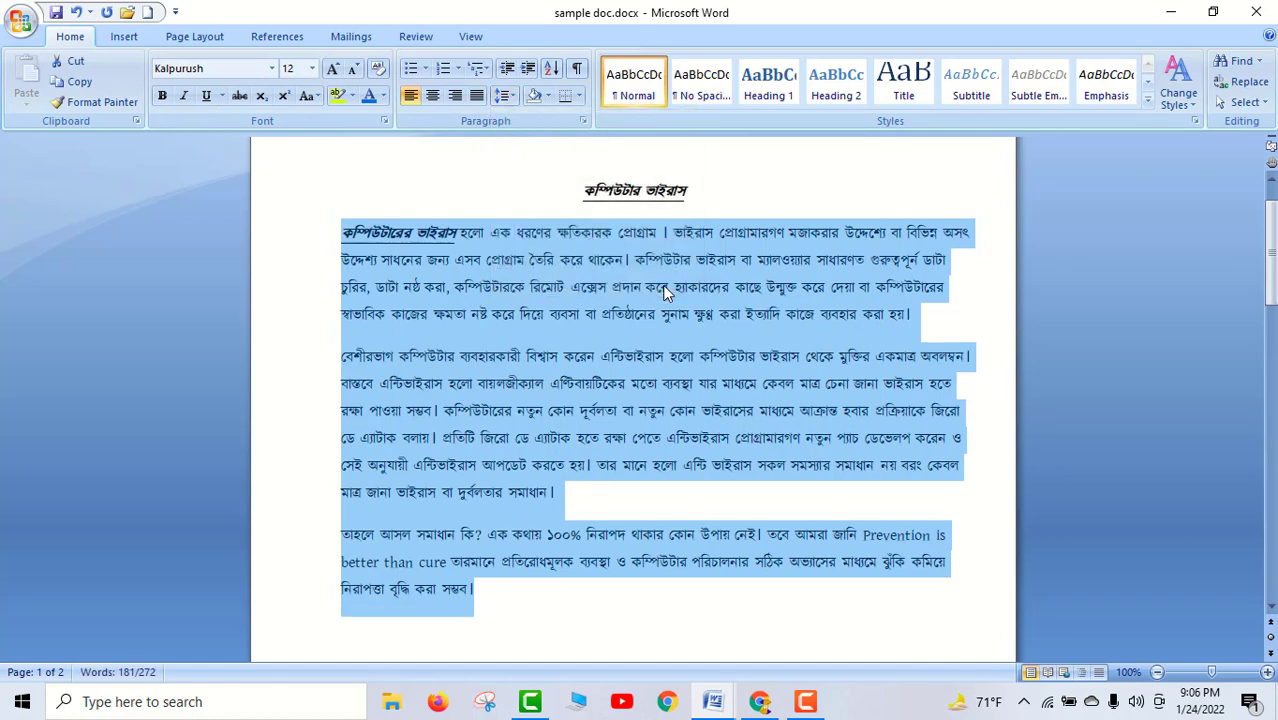
Step: Try 1.5 line spacing on the three body paragraphs and settle on 1.0
{"action": "left_click", "coordinate": [511, 102]}
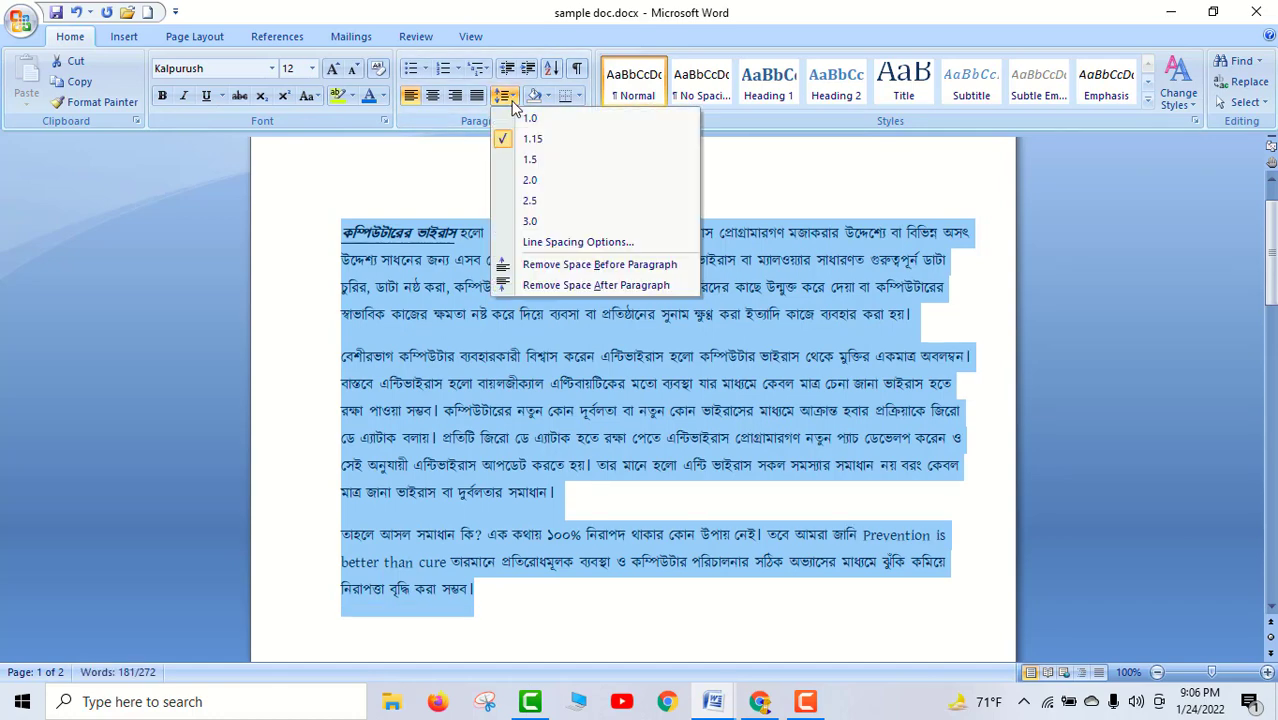
{"action": "left_click", "coordinate": [533, 161]}
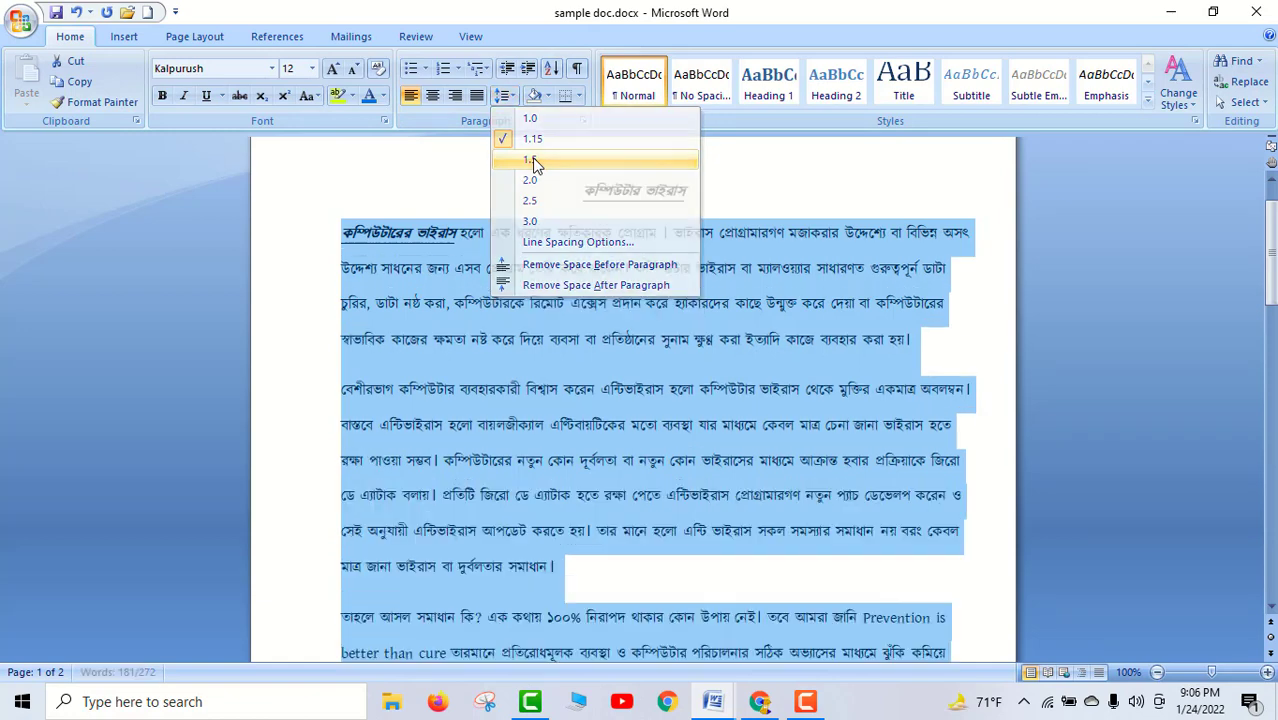
{"action": "left_click", "coordinate": [511, 93]}
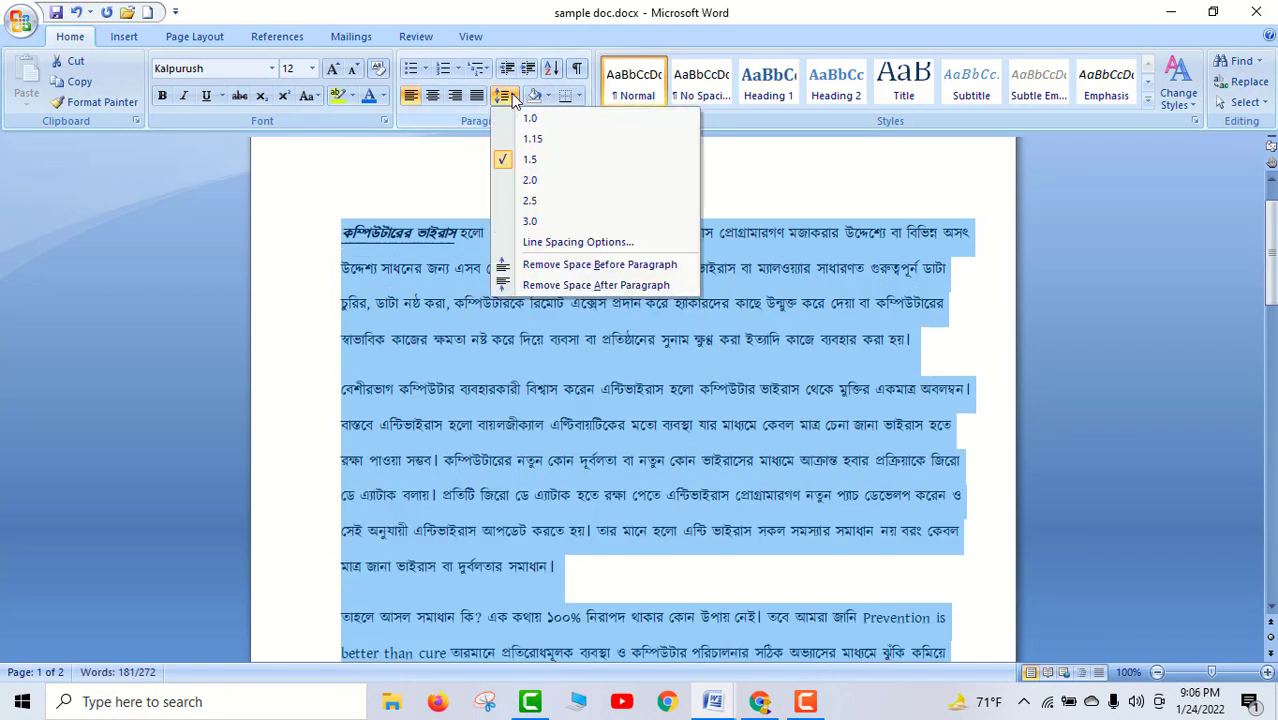
{"action": "left_click", "coordinate": [529, 118]}
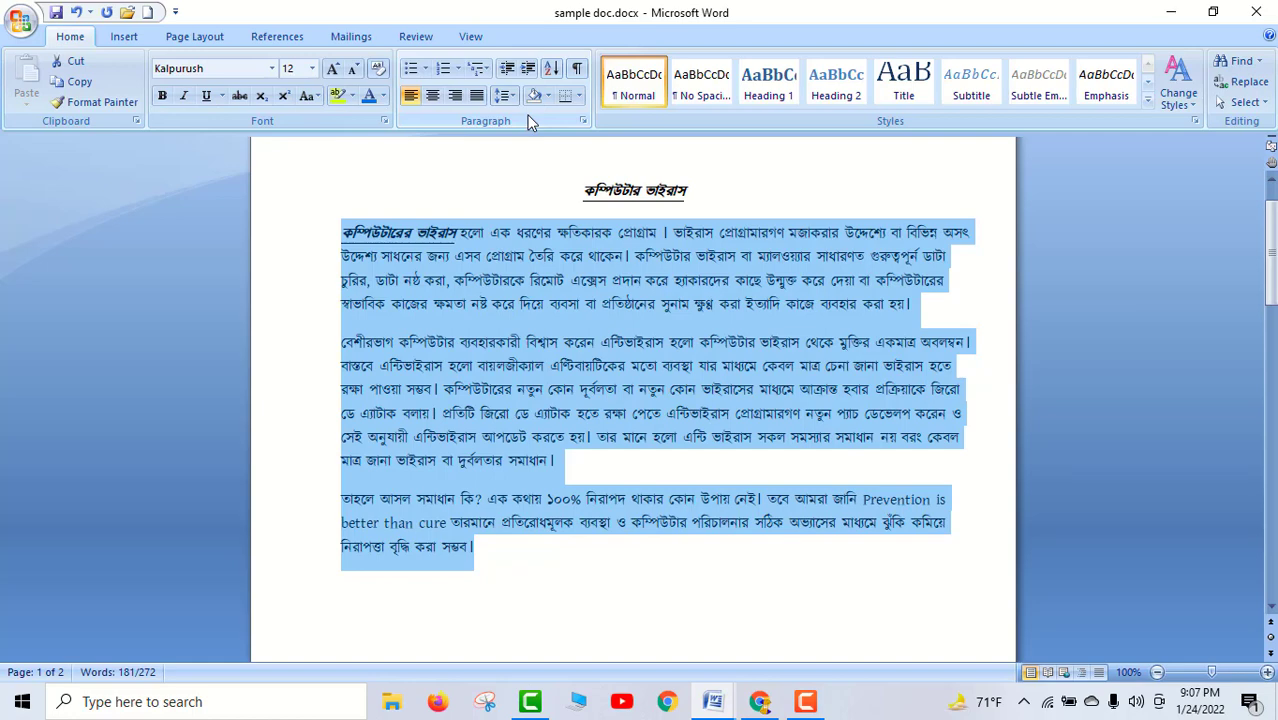
Step: Try right, centered and left alignment on the three body paragraphs and finish with them justified
{"action": "left_click", "coordinate": [471, 98]}
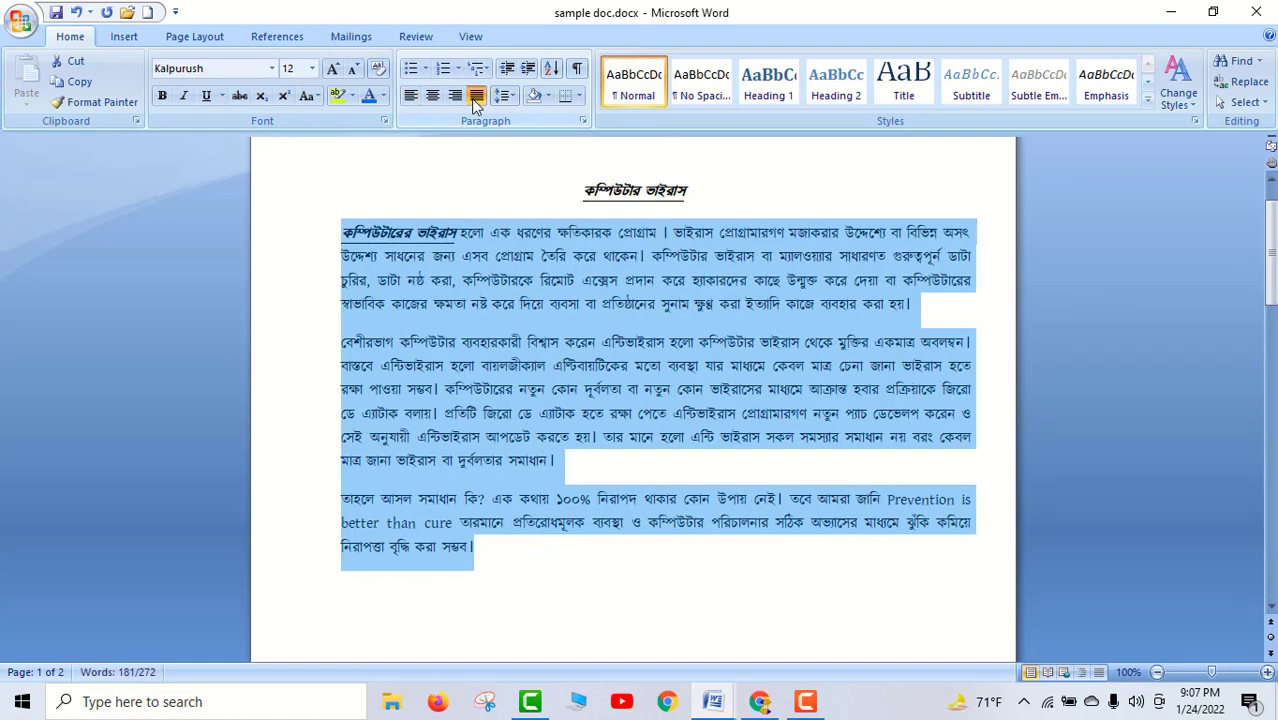
{"action": "left_click", "coordinate": [456, 97]}
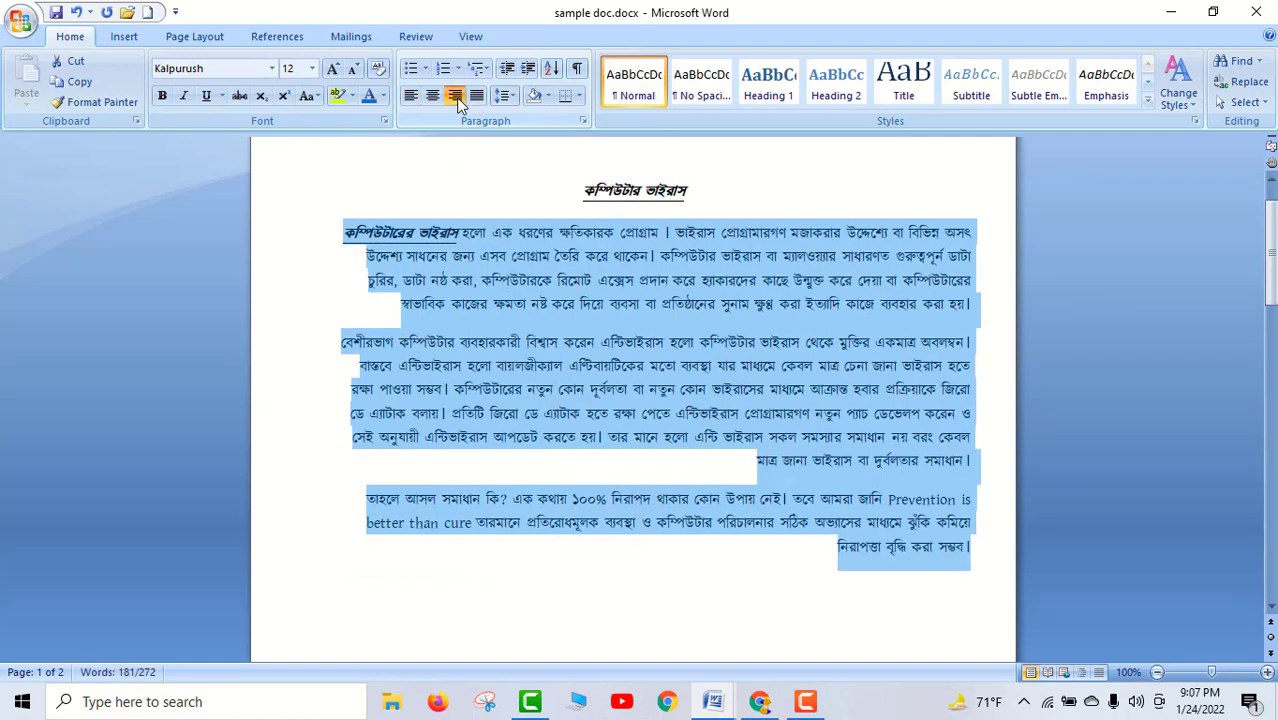
{"action": "left_click", "coordinate": [432, 96]}
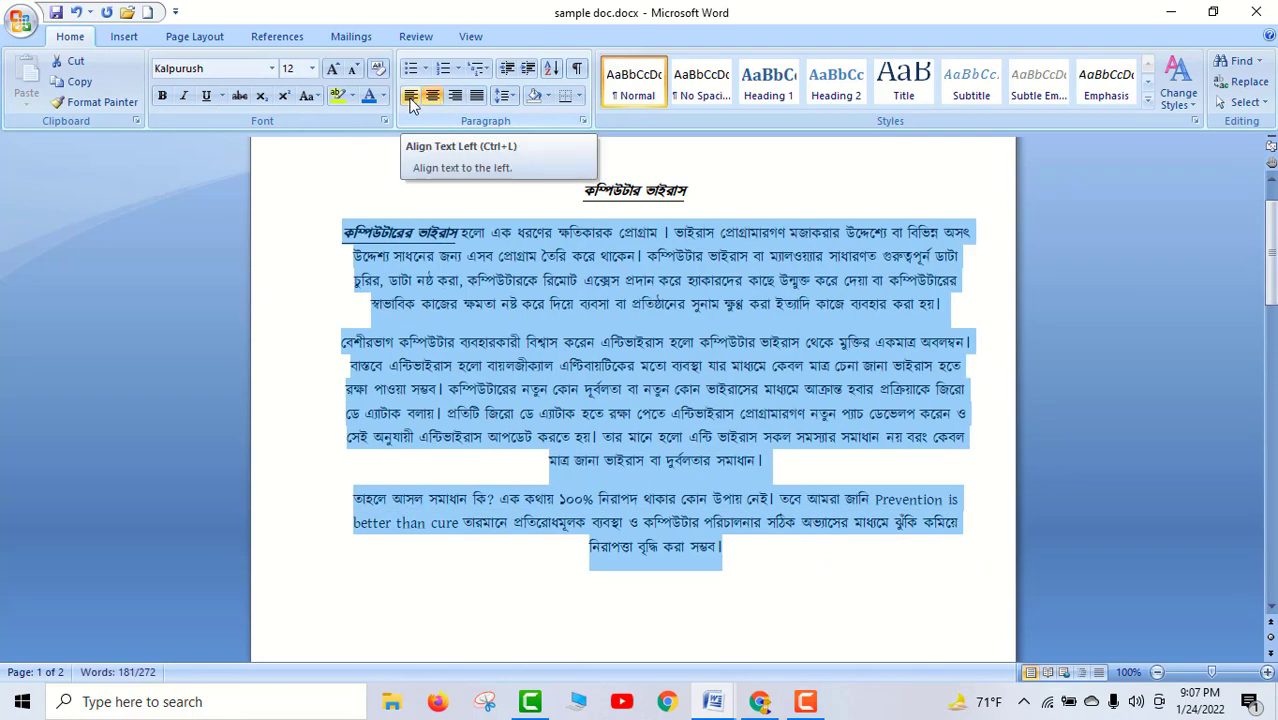
{"action": "left_click", "coordinate": [410, 97]}
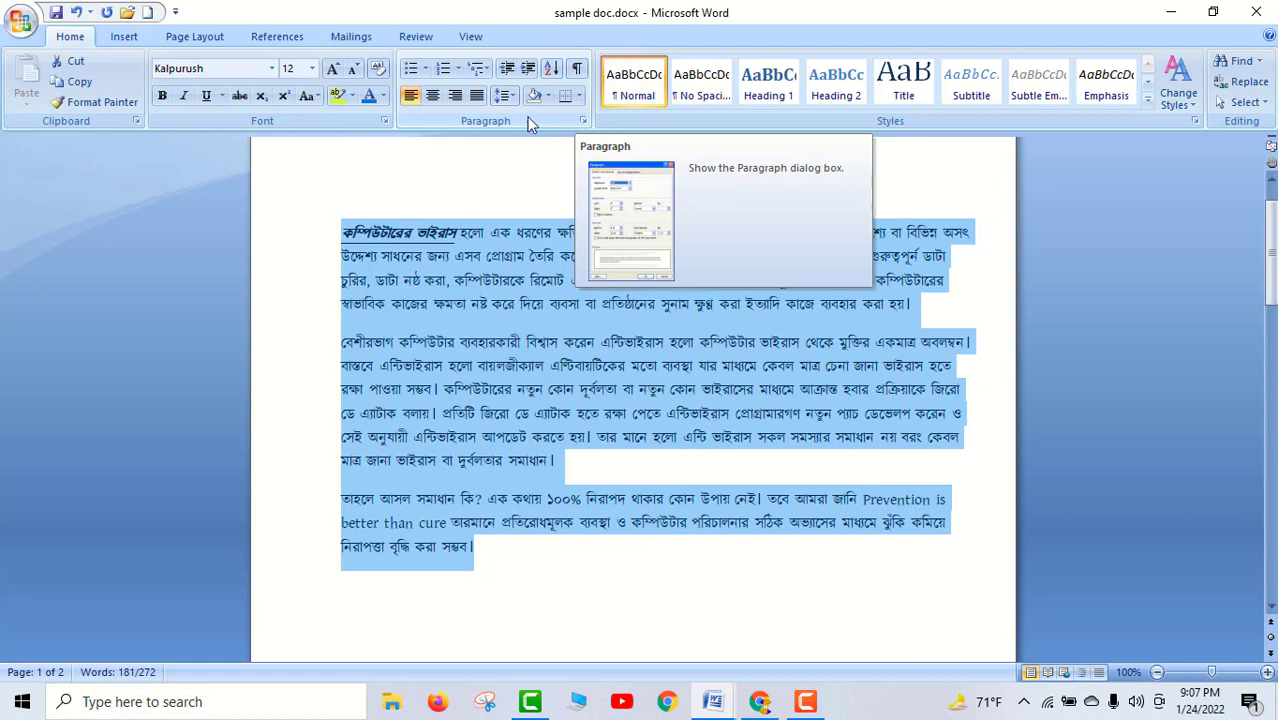
{"action": "left_click", "coordinate": [477, 96]}
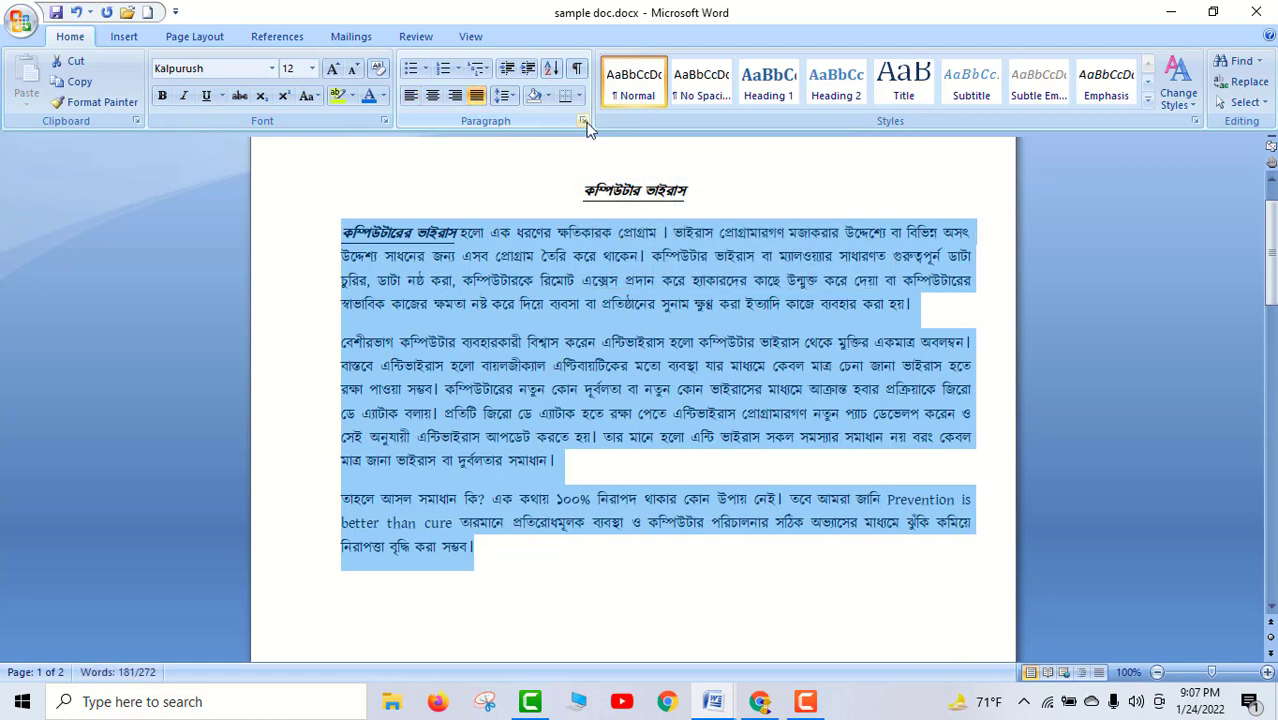
Step: Look through the alignment and outline level options of the body paragraphs and set their left indentation to 0.9"
{"action": "left_click", "coordinate": [585, 122]}
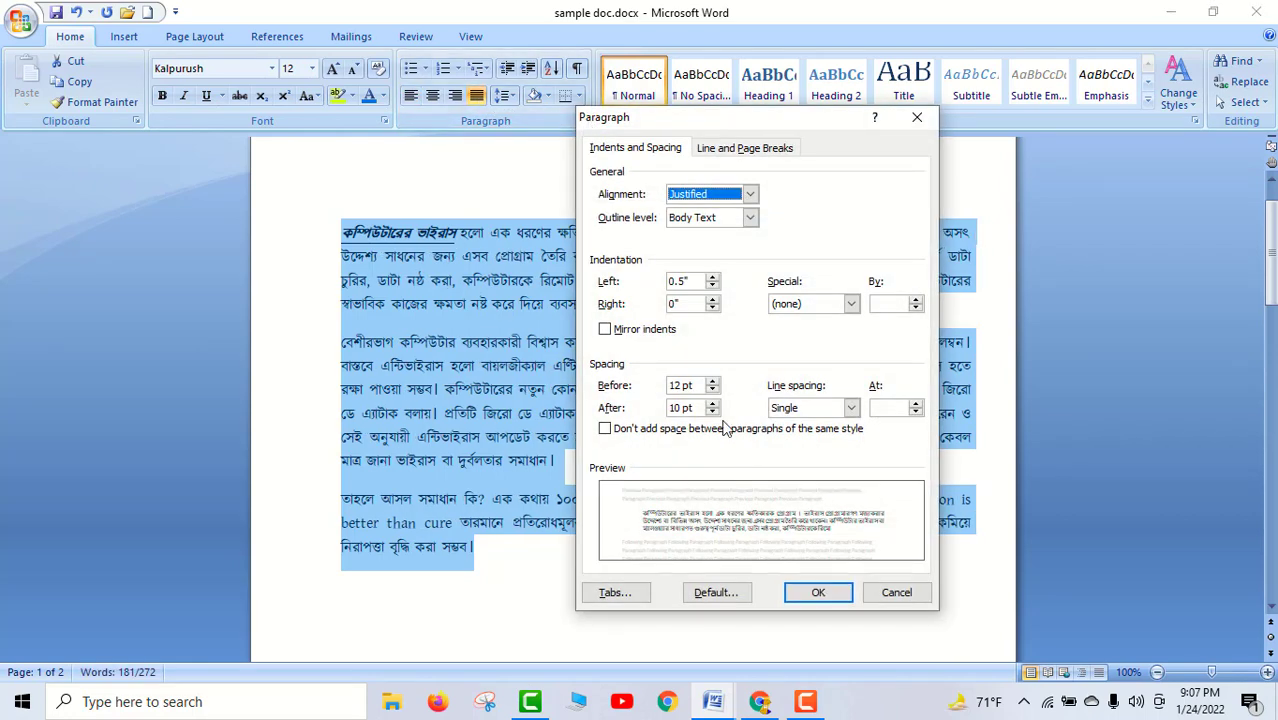
{"action": "left_click", "coordinate": [752, 199]}
{"action": "left_click", "coordinate": [752, 199]}
{"action": "left_click", "coordinate": [751, 219]}
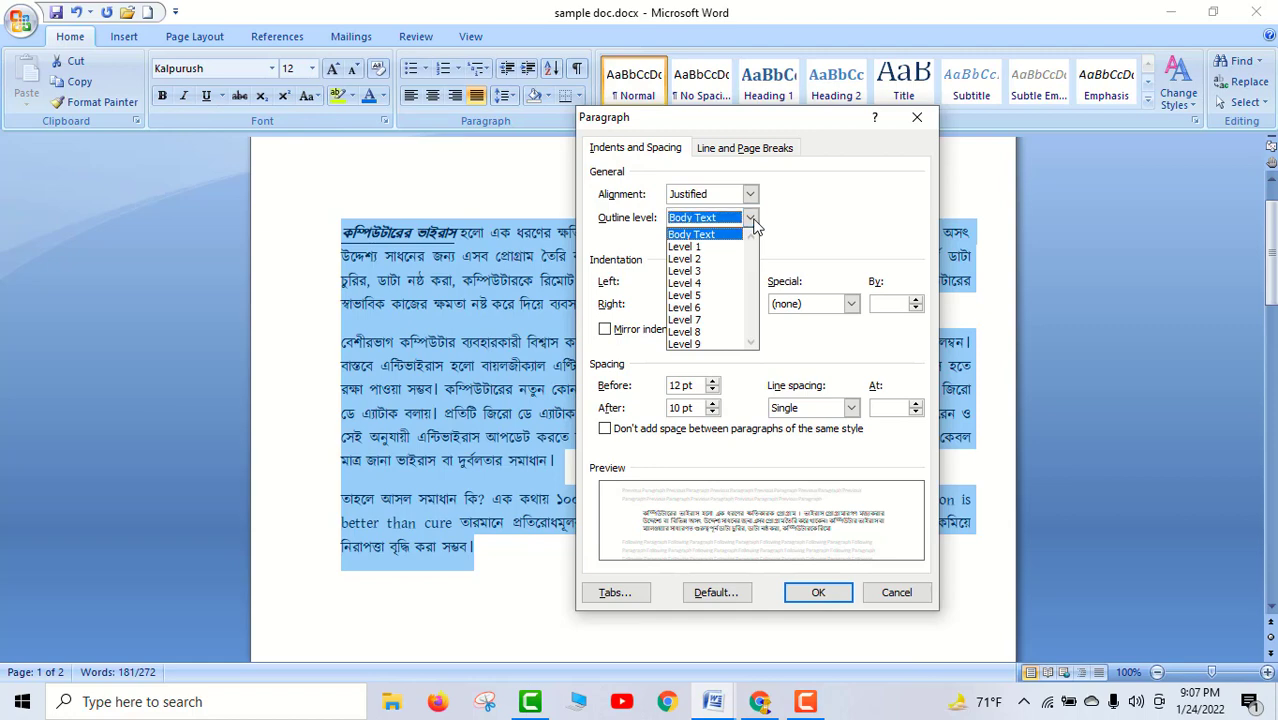
{"action": "left_click", "coordinate": [751, 219]}
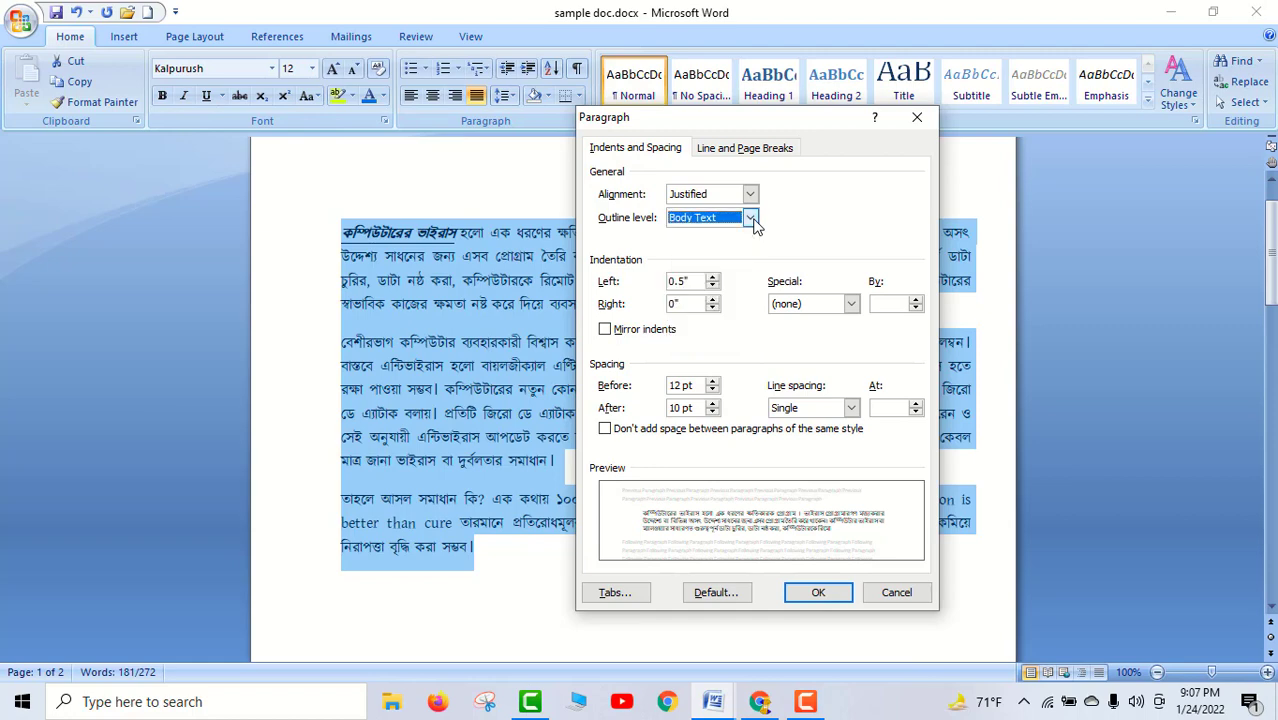
{"action": "left_click", "coordinate": [712, 280]}
{"action": "left_click", "coordinate": [712, 280]}
{"action": "left_click", "coordinate": [712, 280]}
{"action": "left_click", "coordinate": [712, 280]}
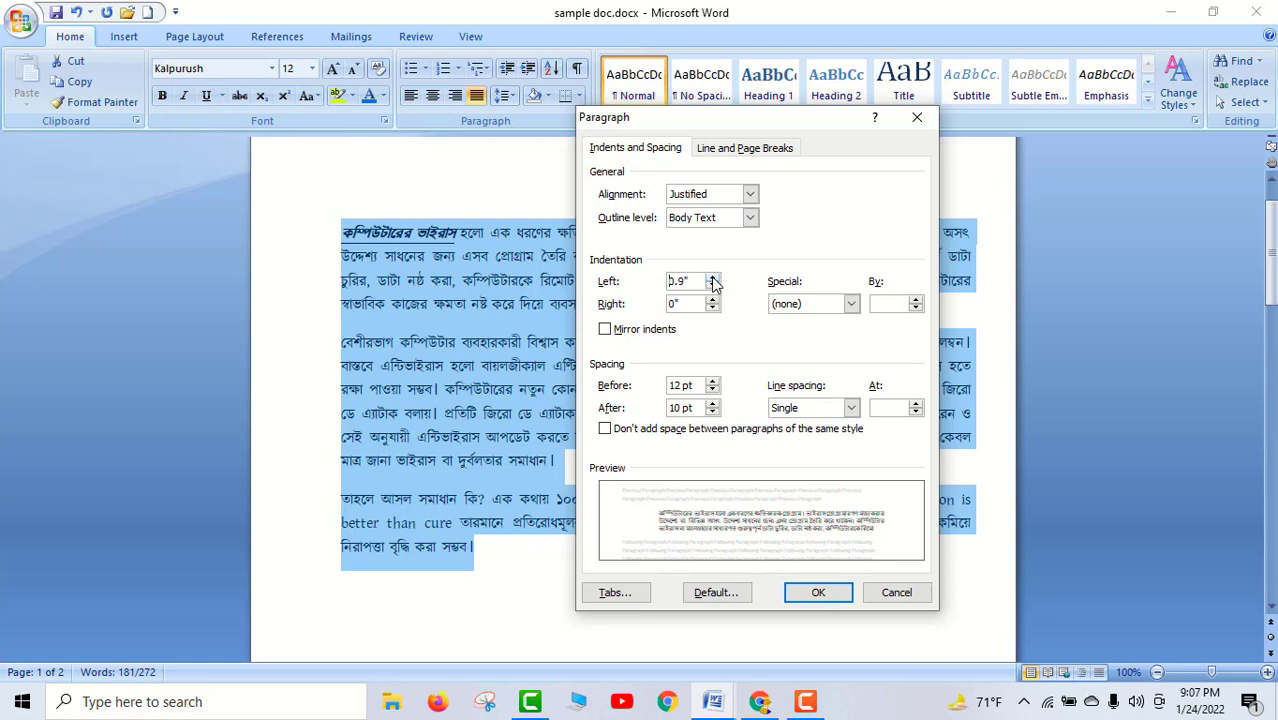
{"action": "left_click", "coordinate": [818, 593]}
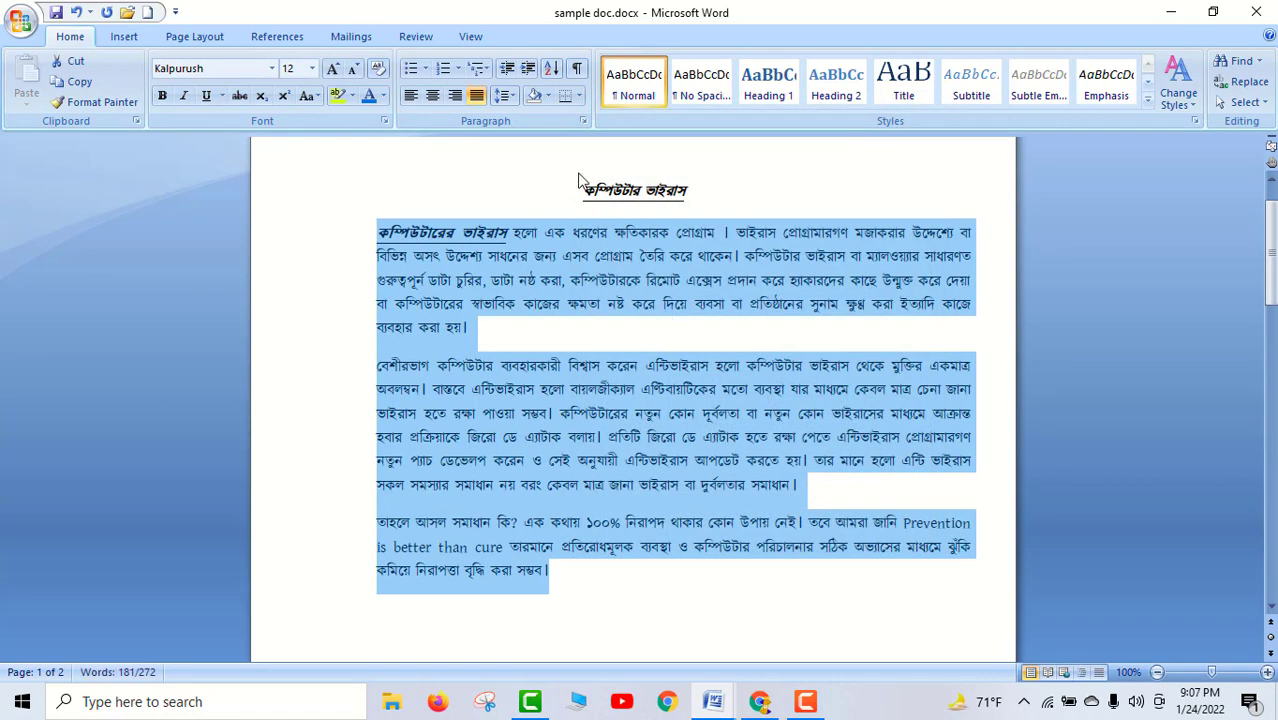
Step: Set the spacing before and after the three body paragraphs to 6 pt each
{"action": "left_click", "coordinate": [583, 122]}
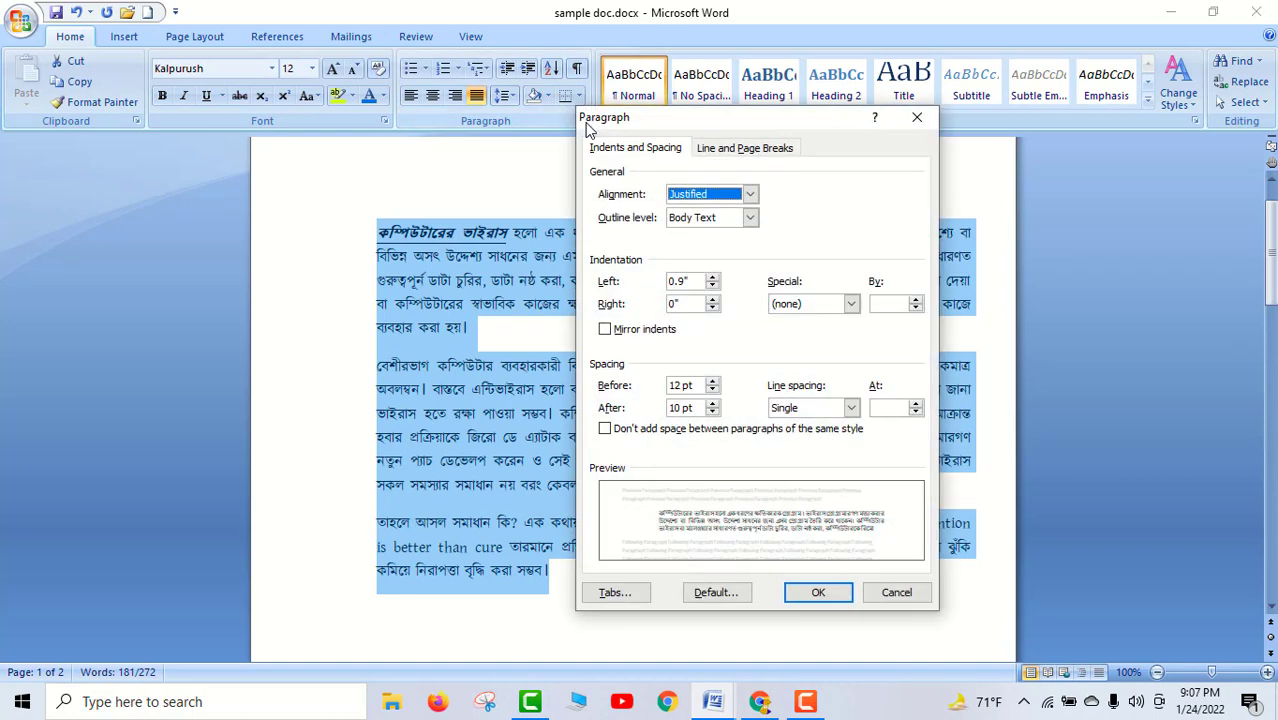
{"action": "left_click", "coordinate": [714, 390]}
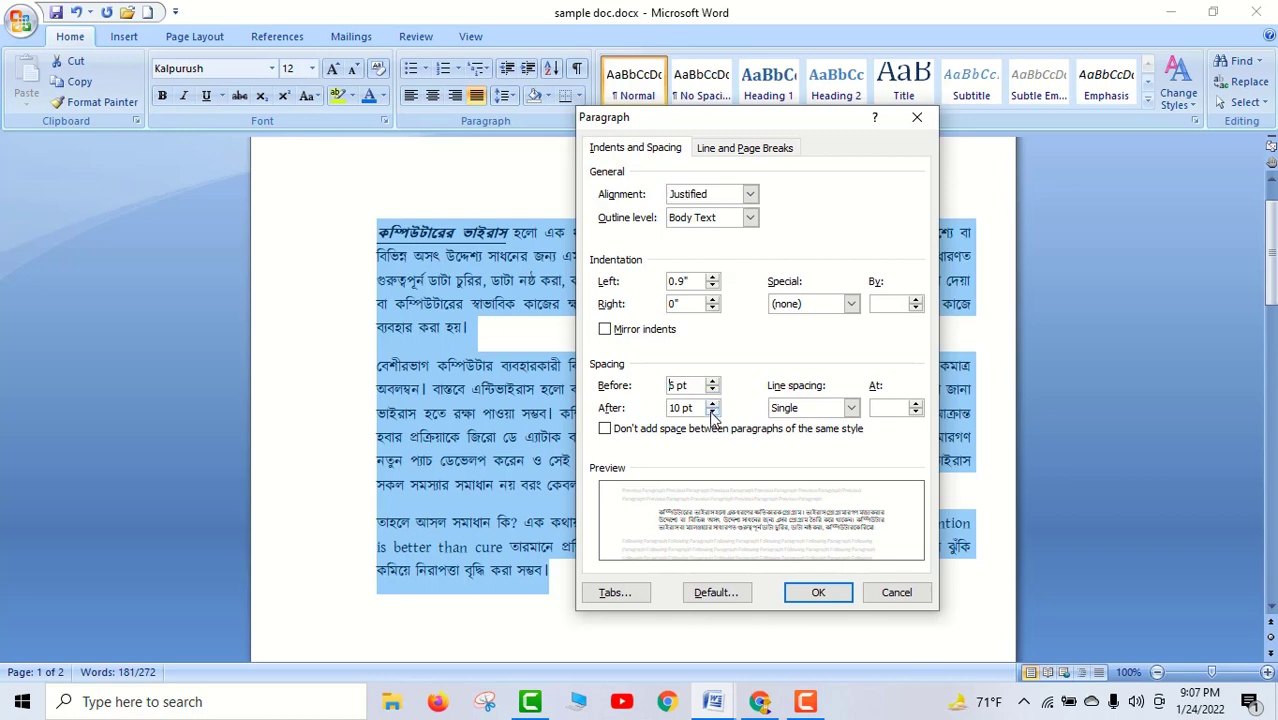
{"action": "left_click", "coordinate": [712, 412]}
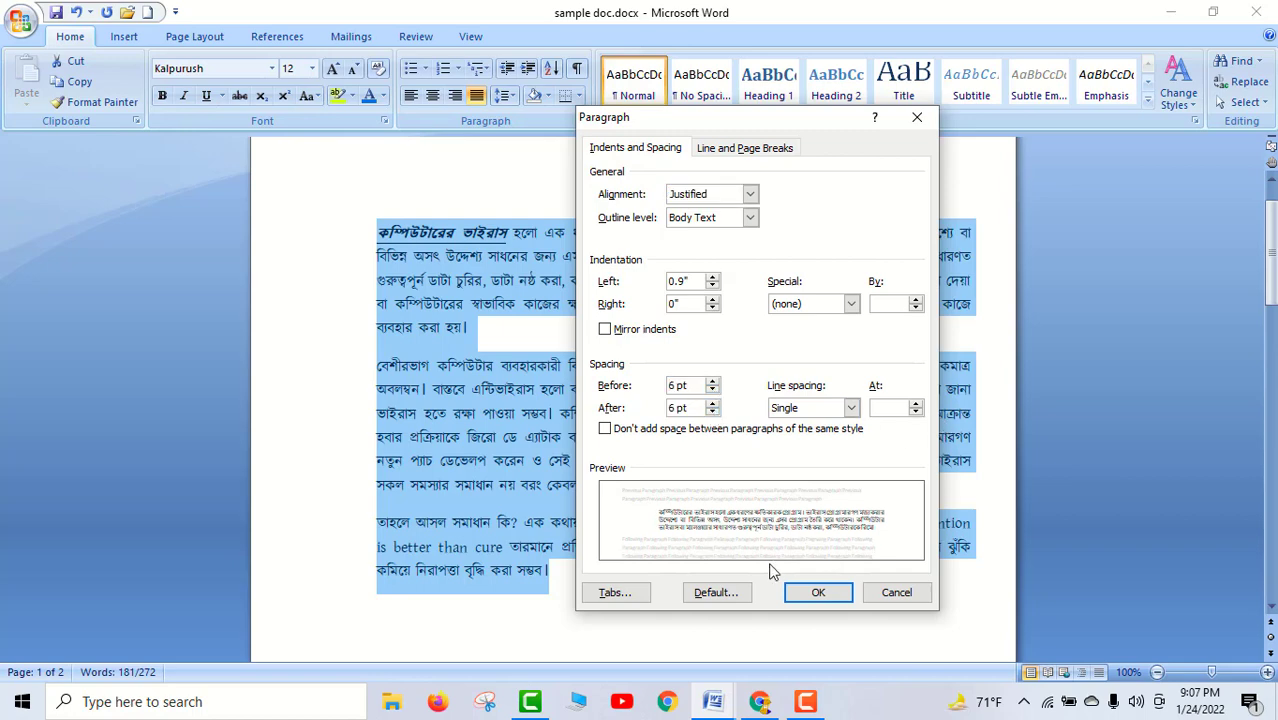